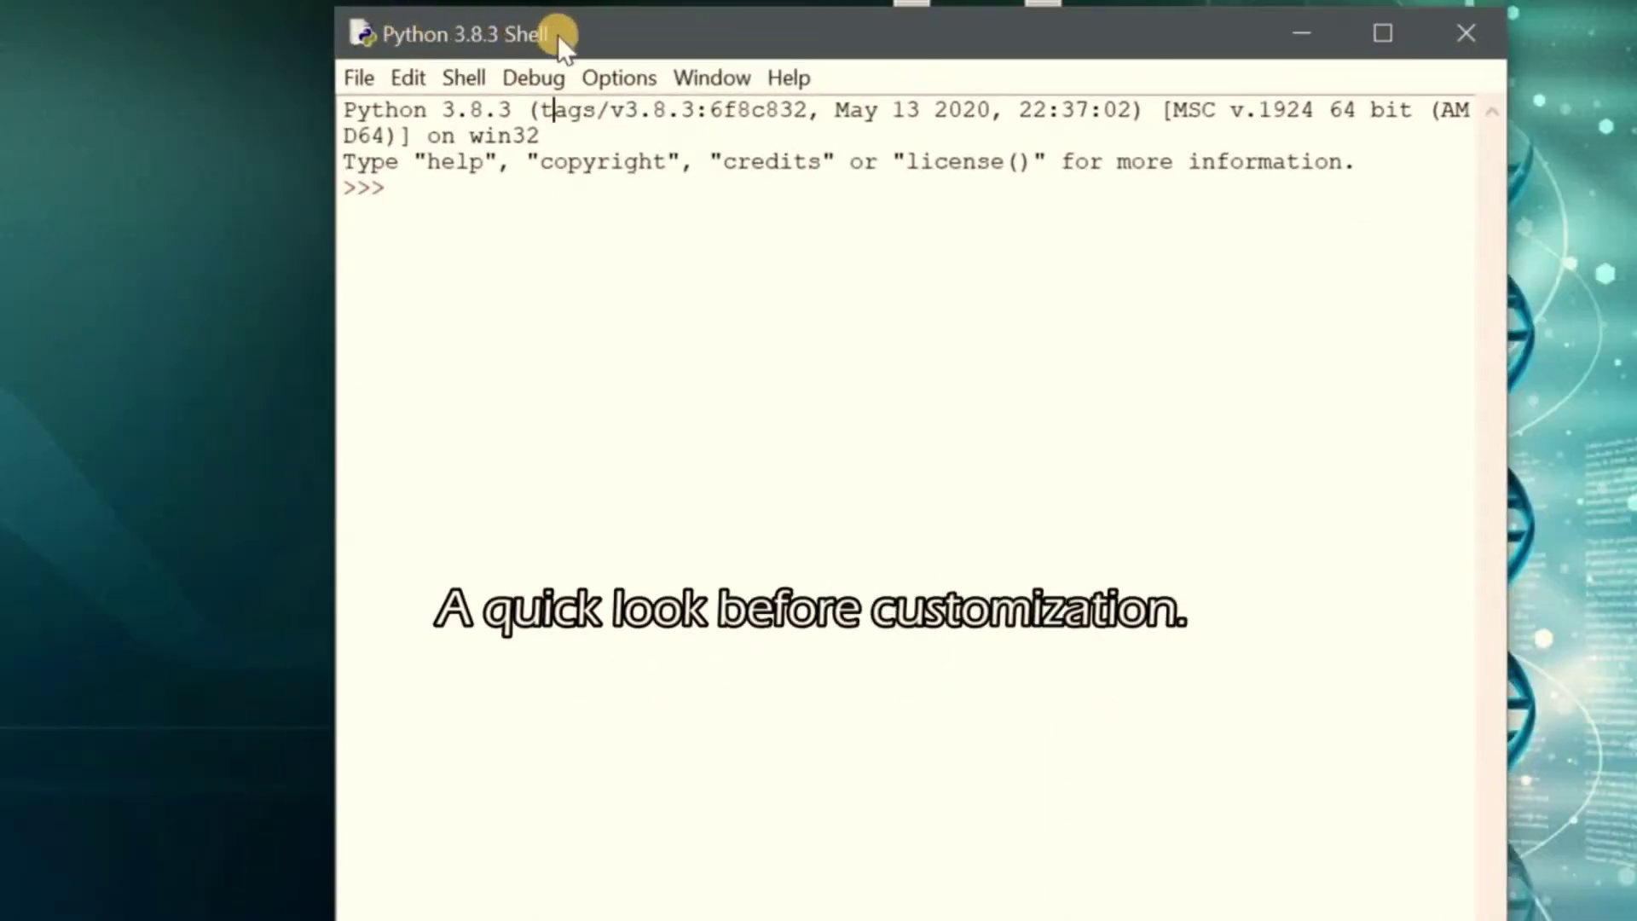
Move the shell window aside and create a new blank script file
left_click_drag(558, 34, 490, 38)
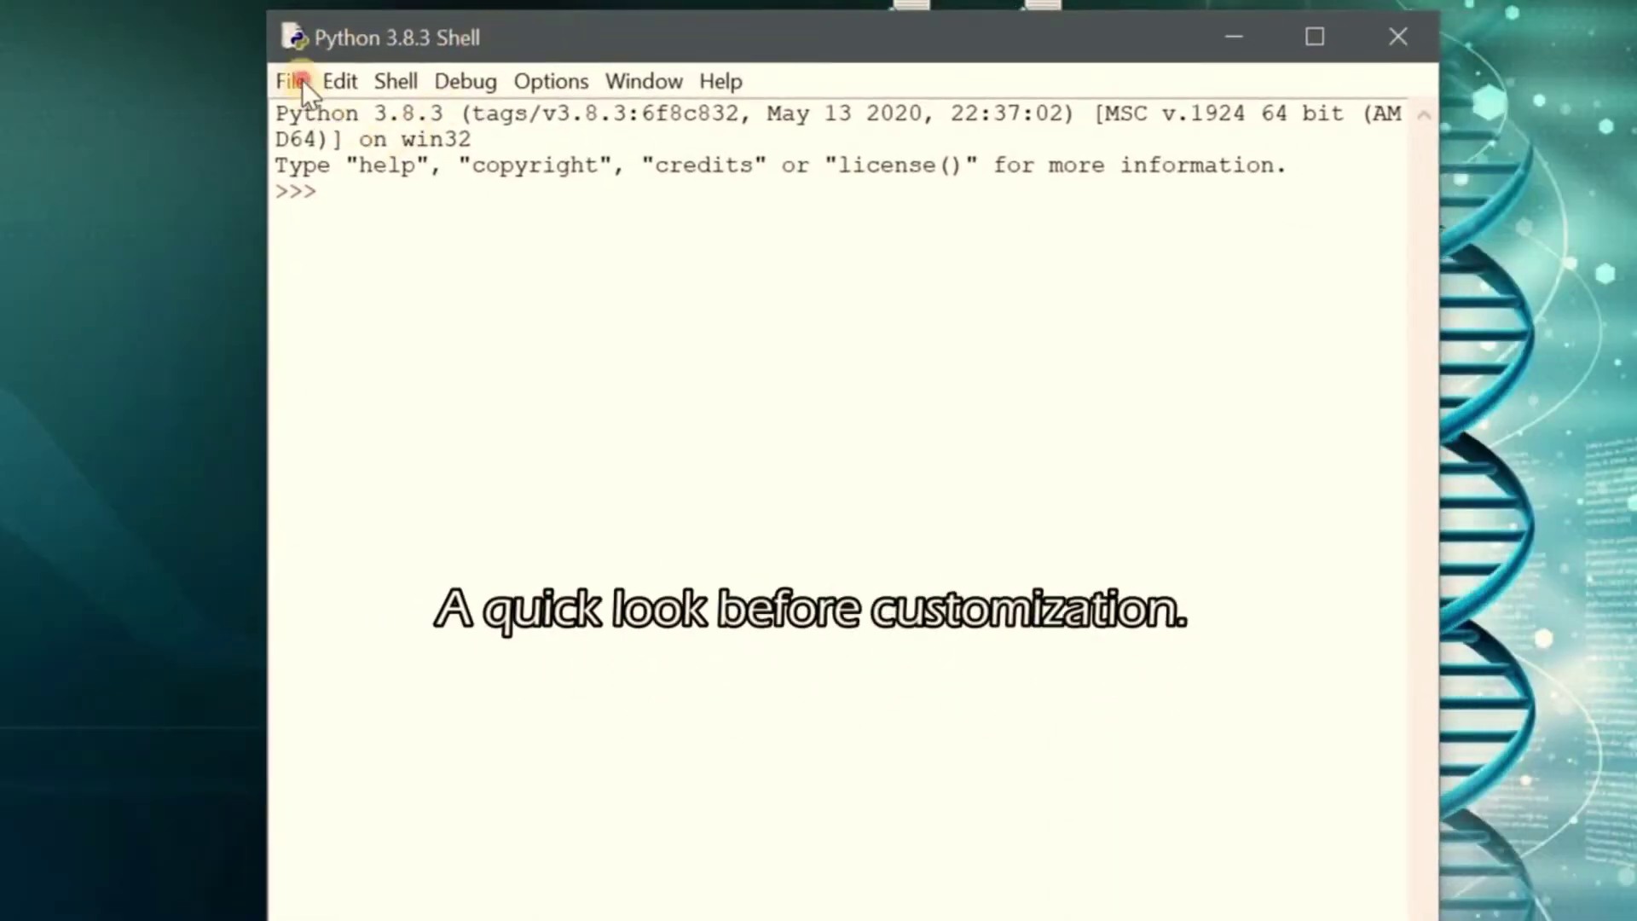
left_click(340, 81)
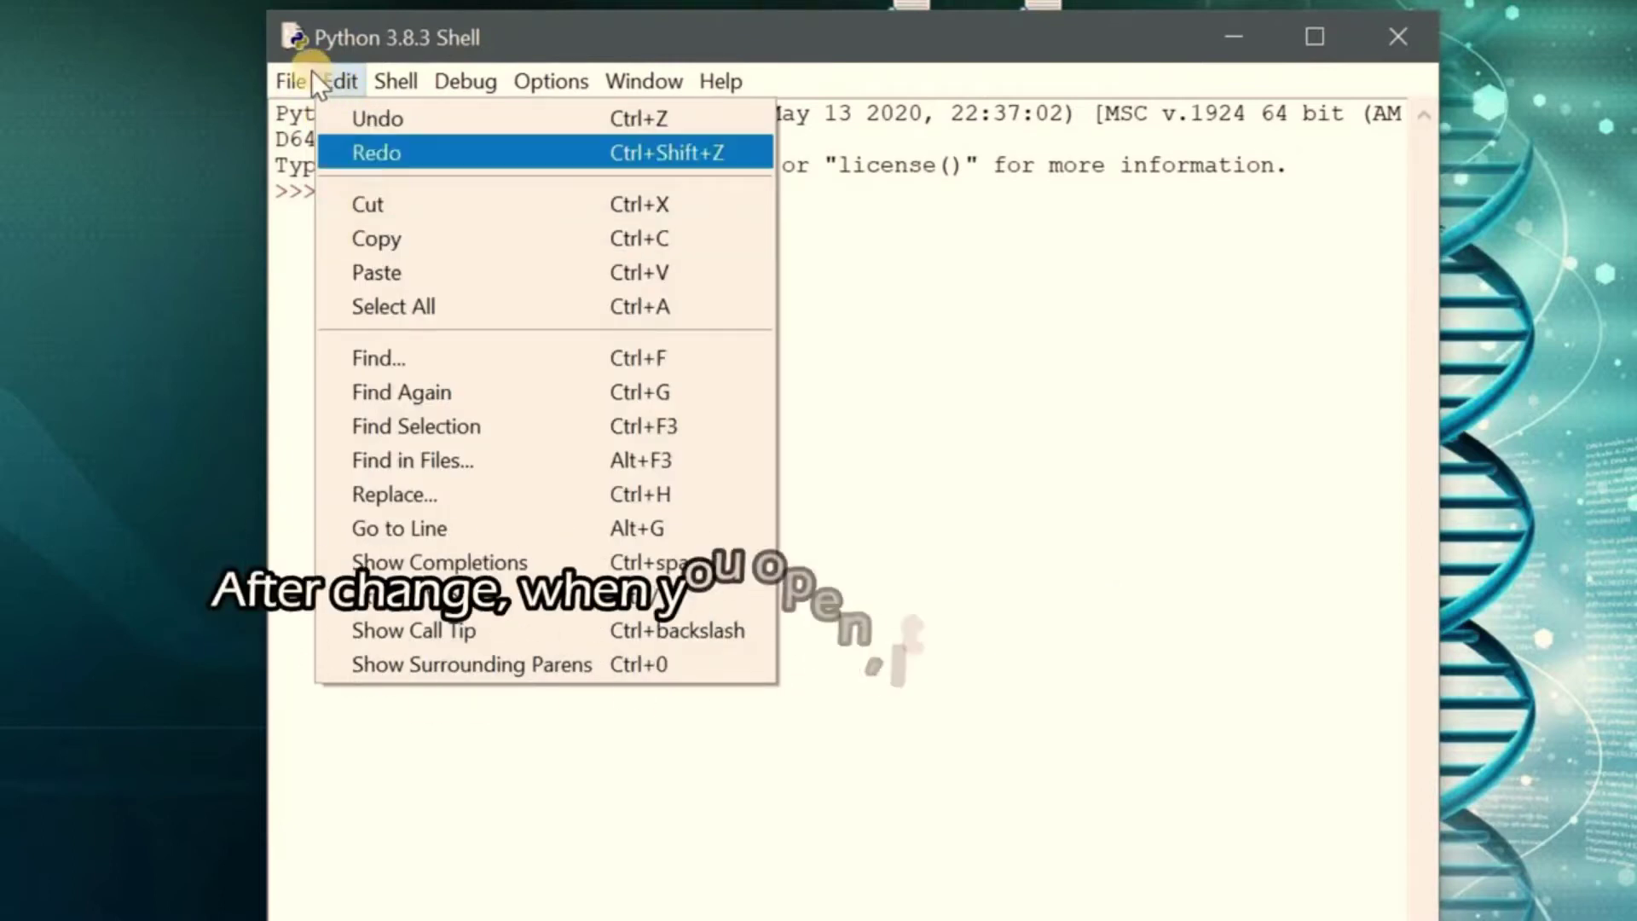
left_click(291, 81)
key("Return")
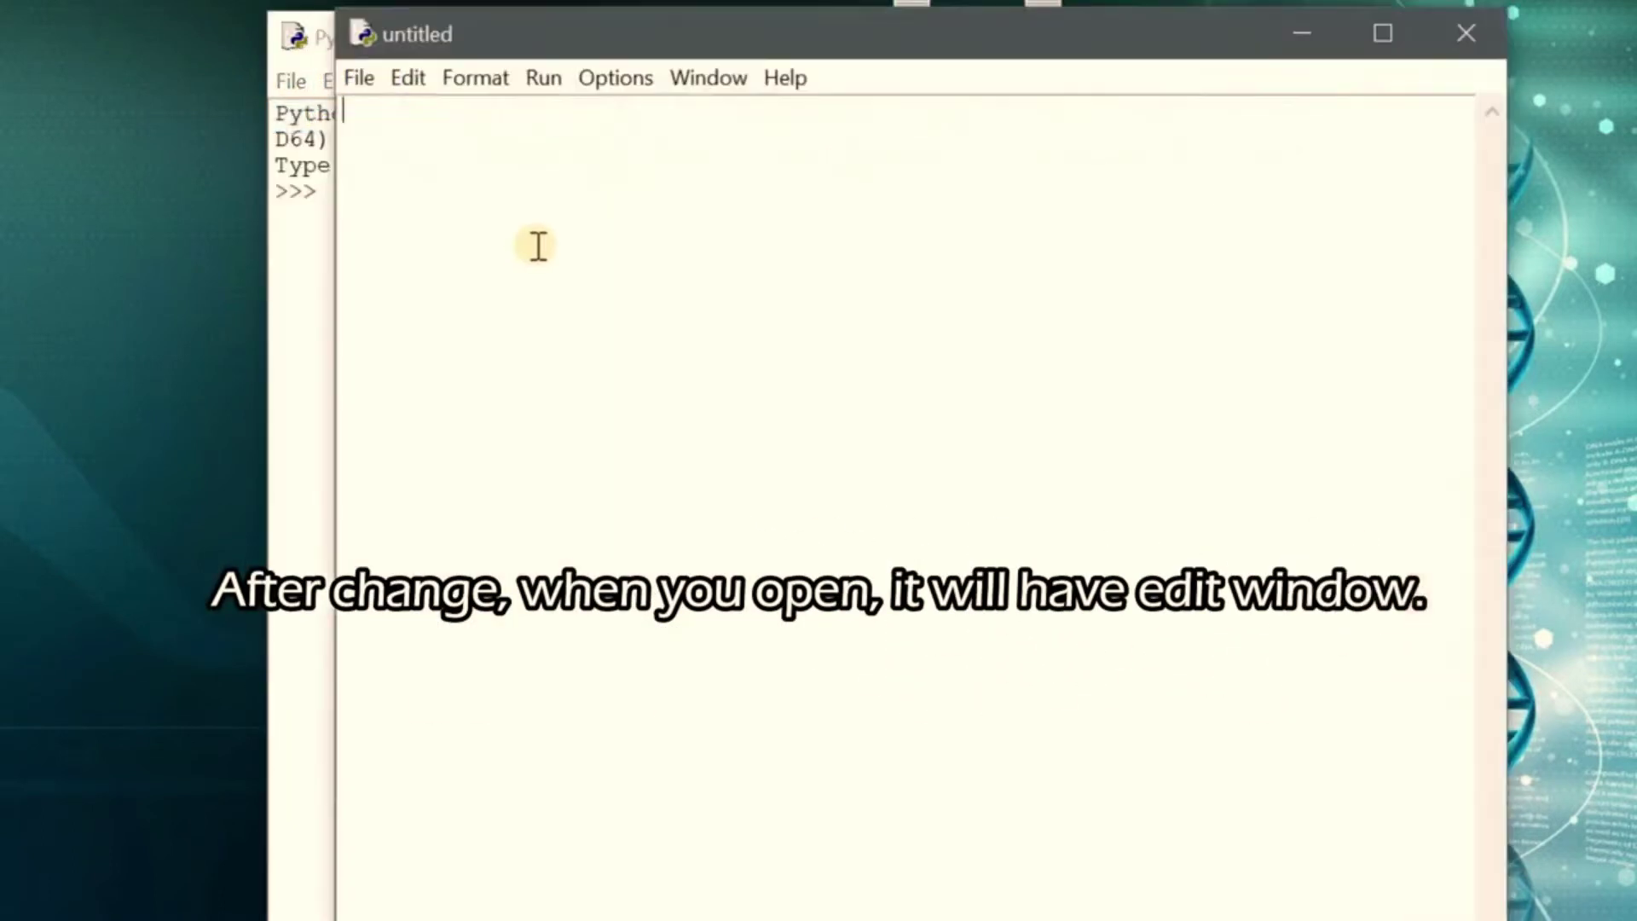
Write print("Hello World") on the third line of the untitled script
key("Return")
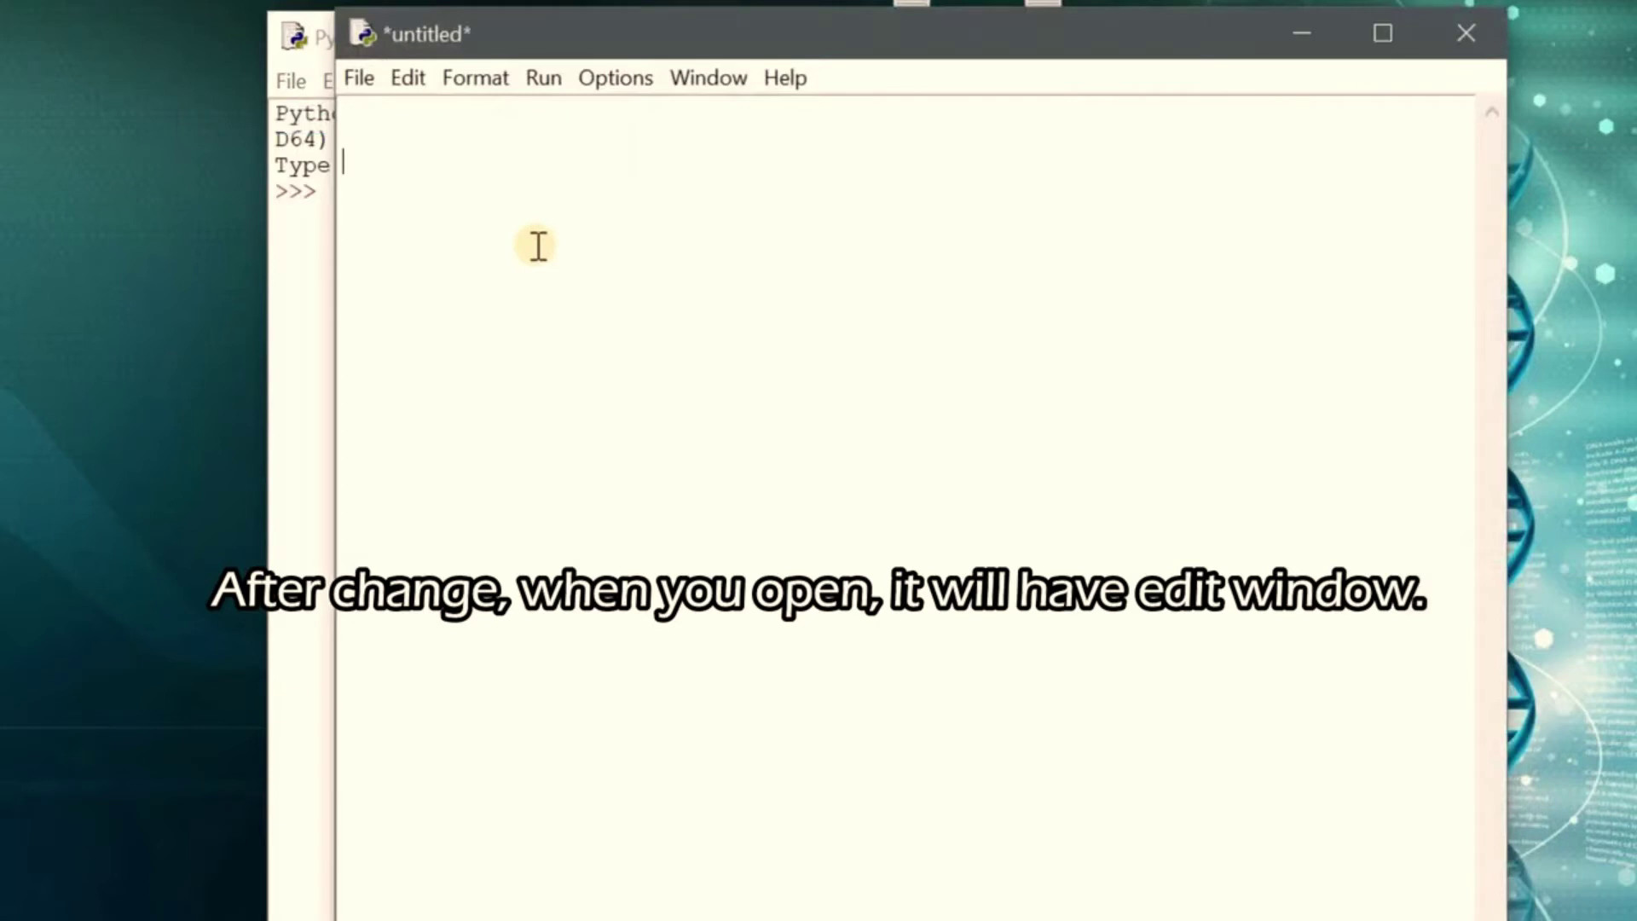
type("print(")
type("\"Hell")
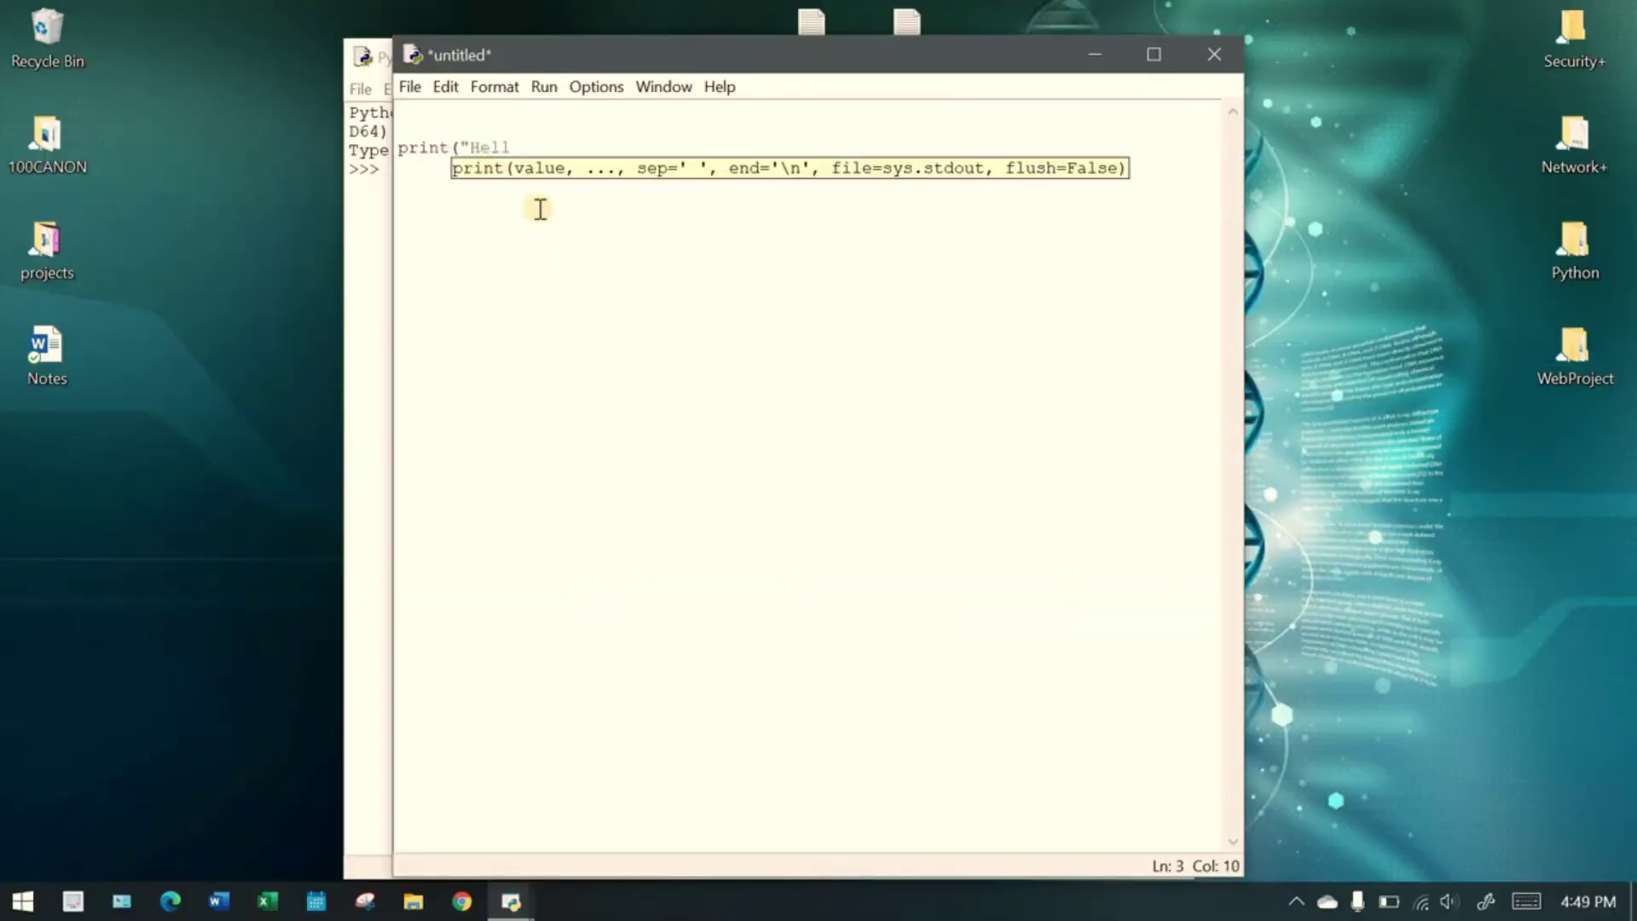
type("o World\")")
left_click(723, 196)
Run the module, saving the script to the Desktop as hello.py
left_click(544, 86)
left_click(569, 116)
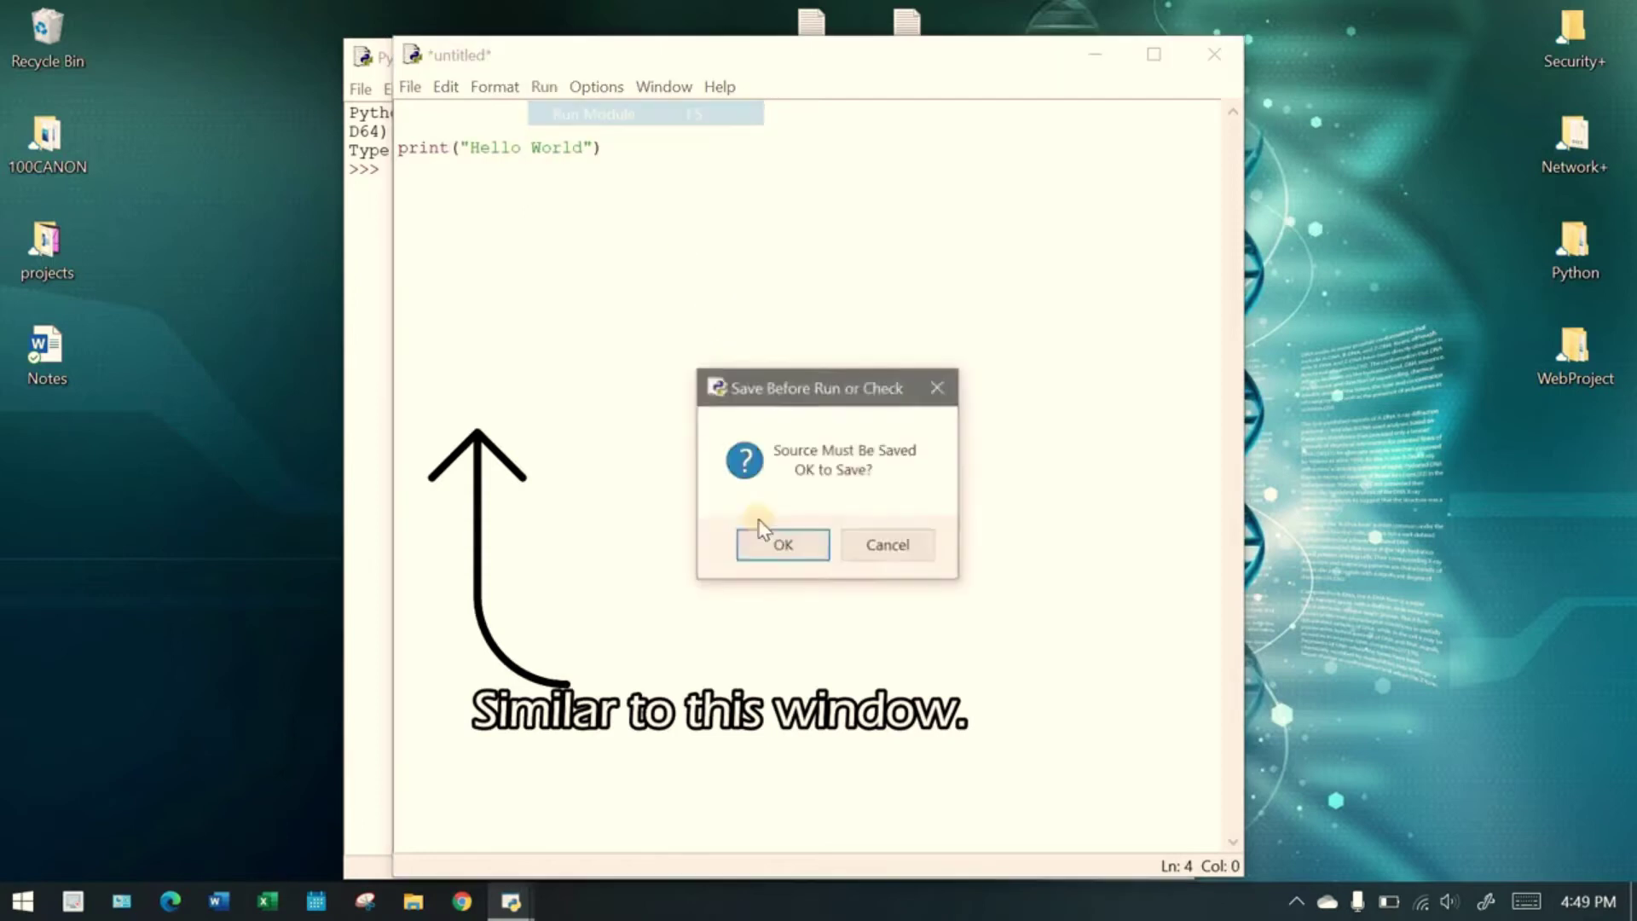
left_click(776, 543)
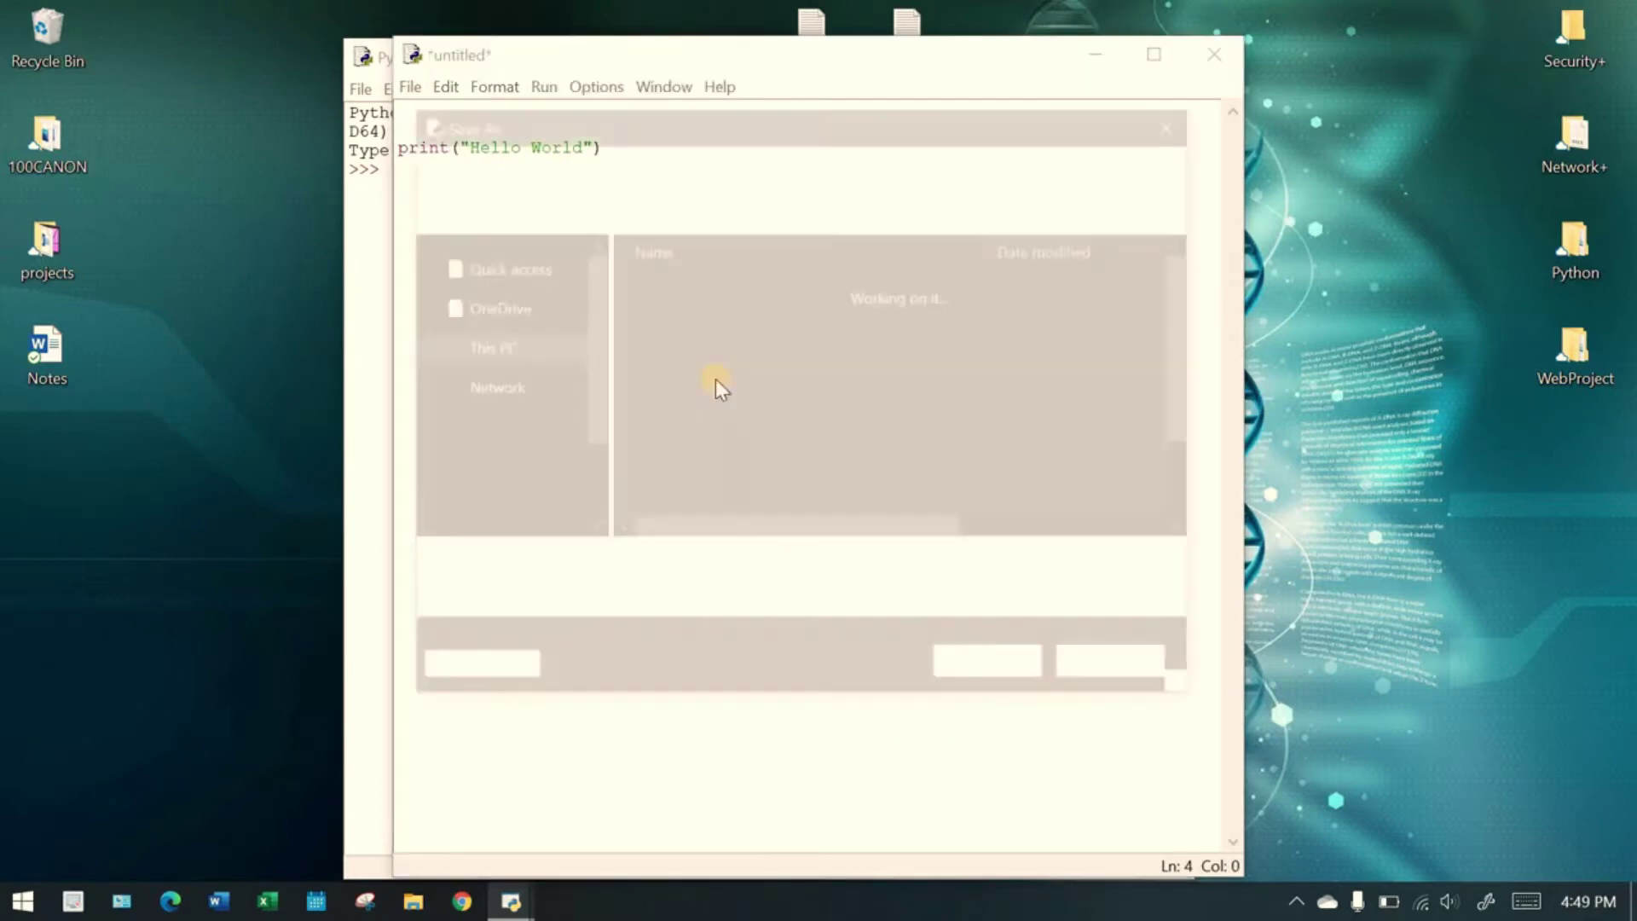
type("hello")
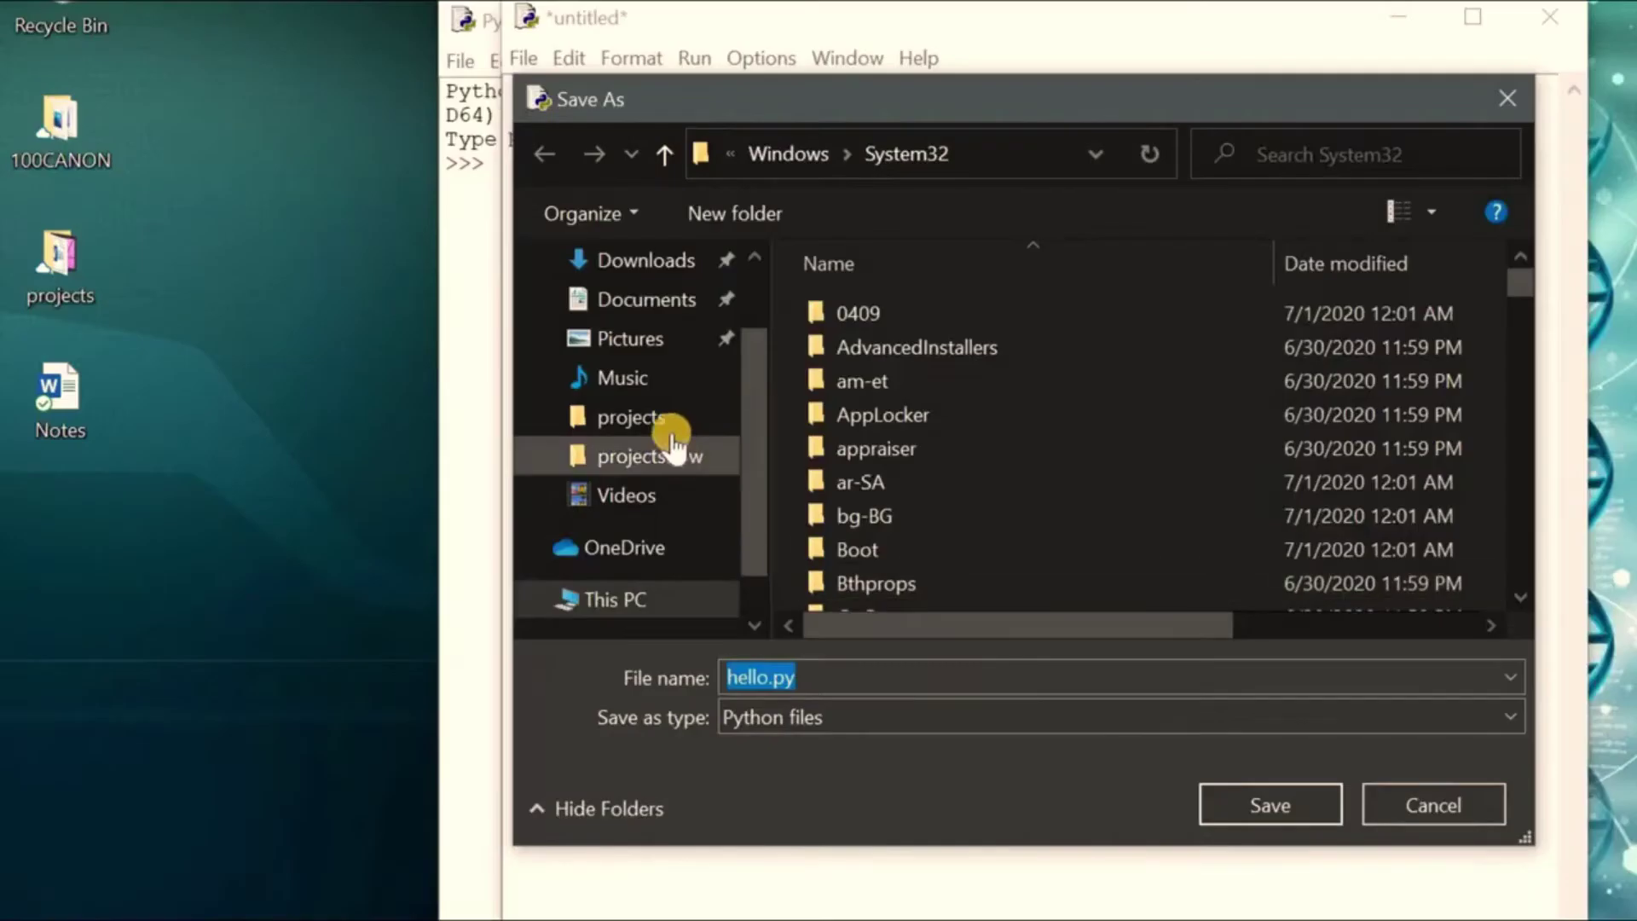
scroll(524, 385, "up", 2)
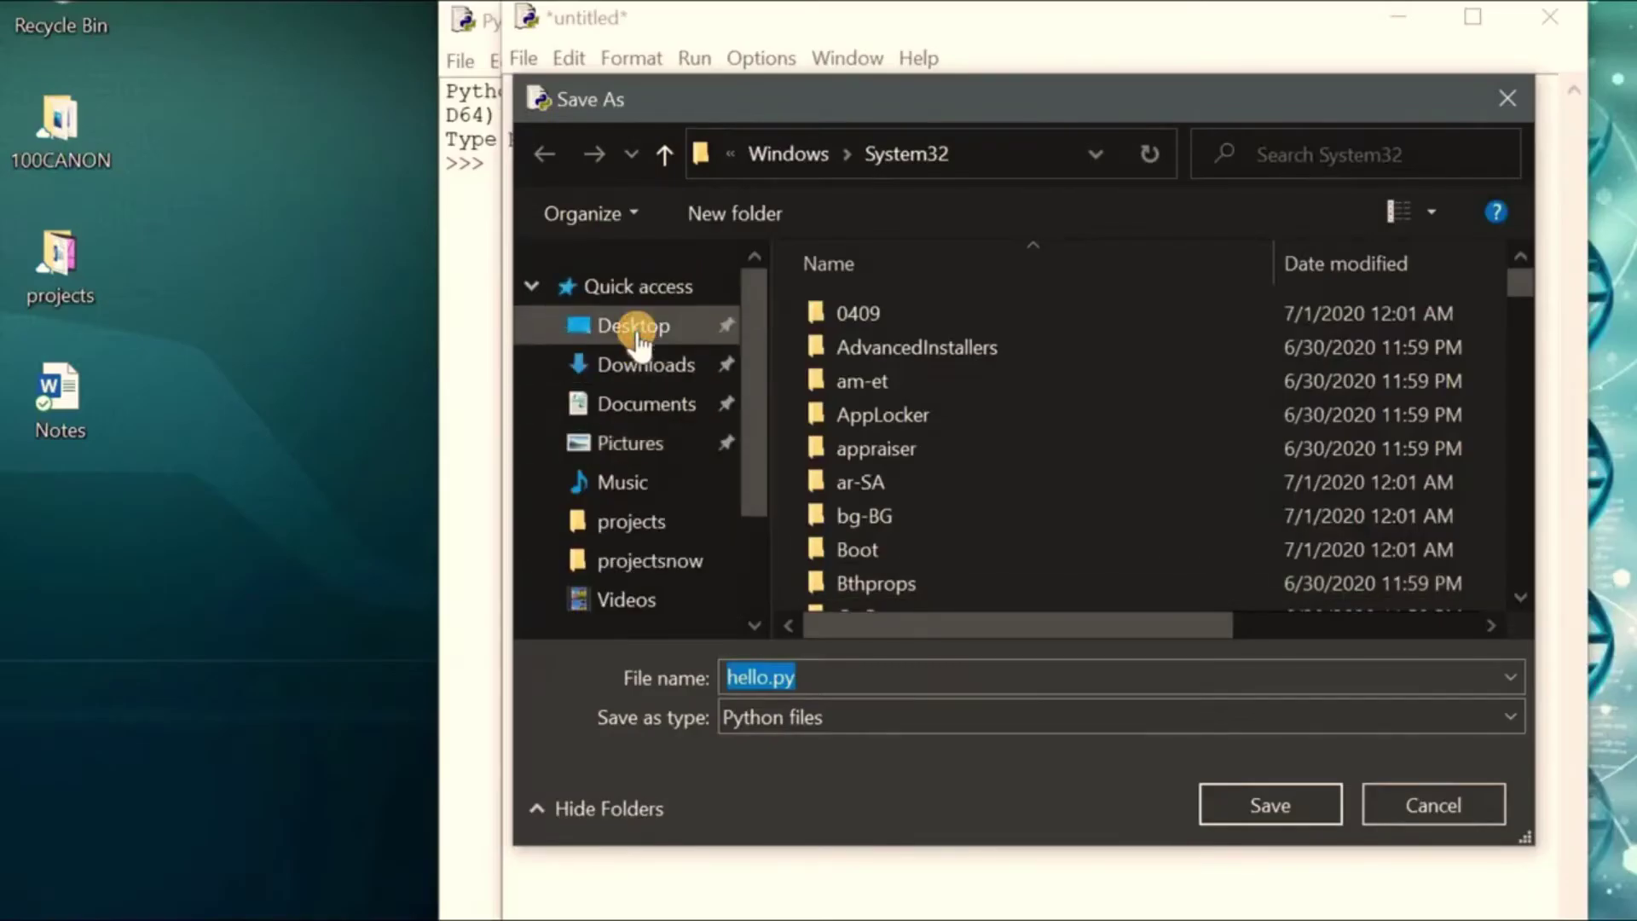
left_click(495, 292)
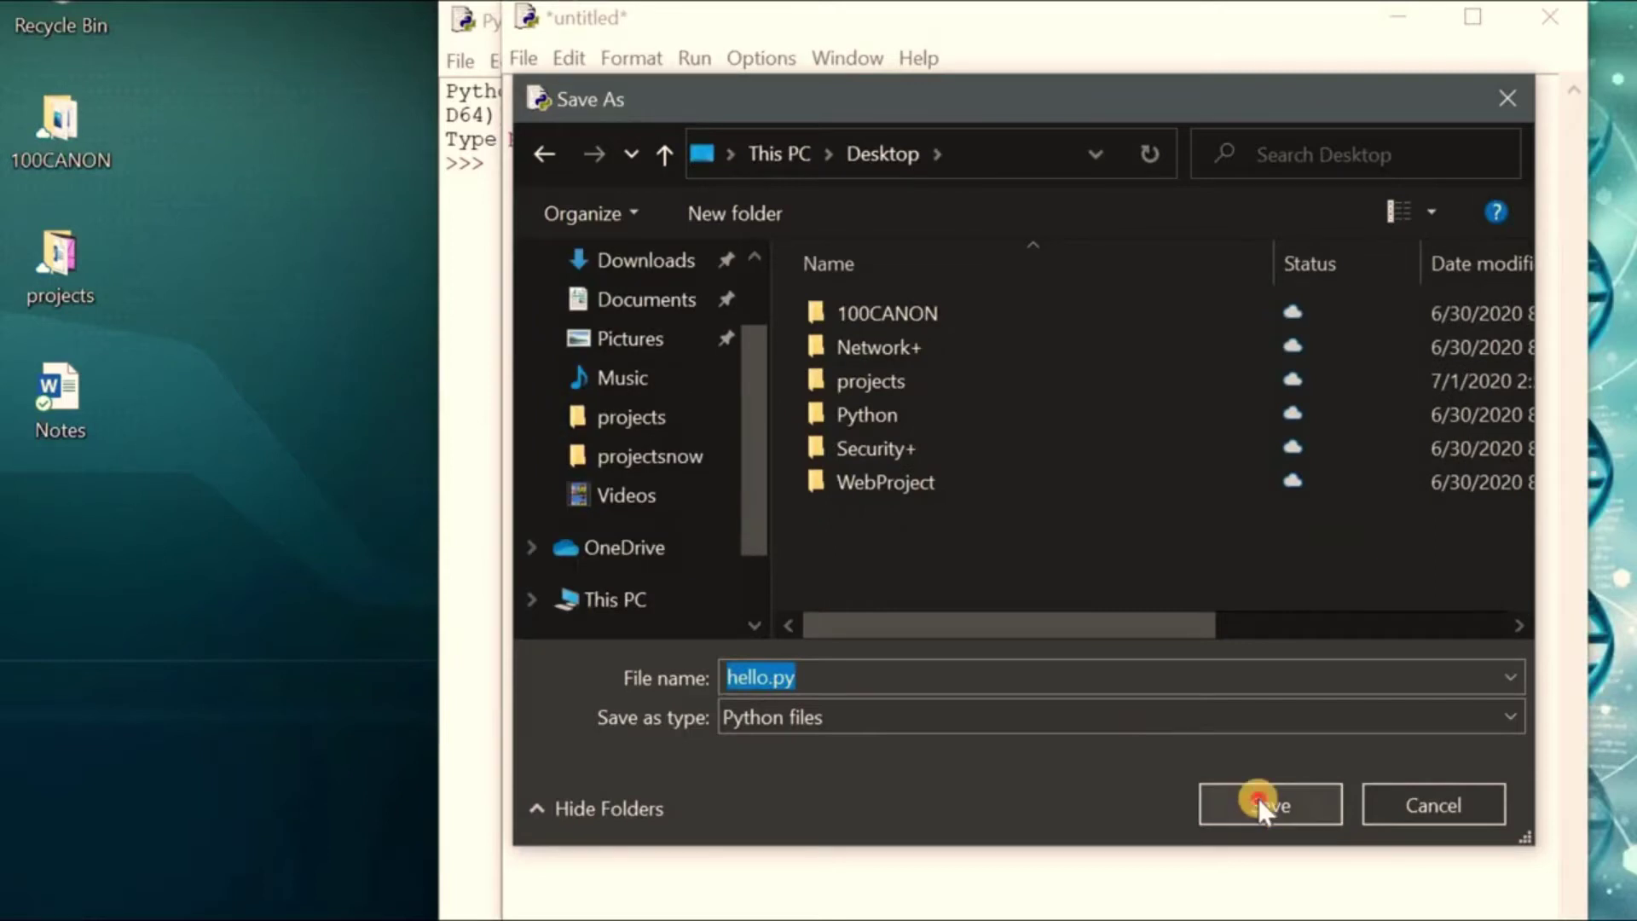
left_click(1335, 815)
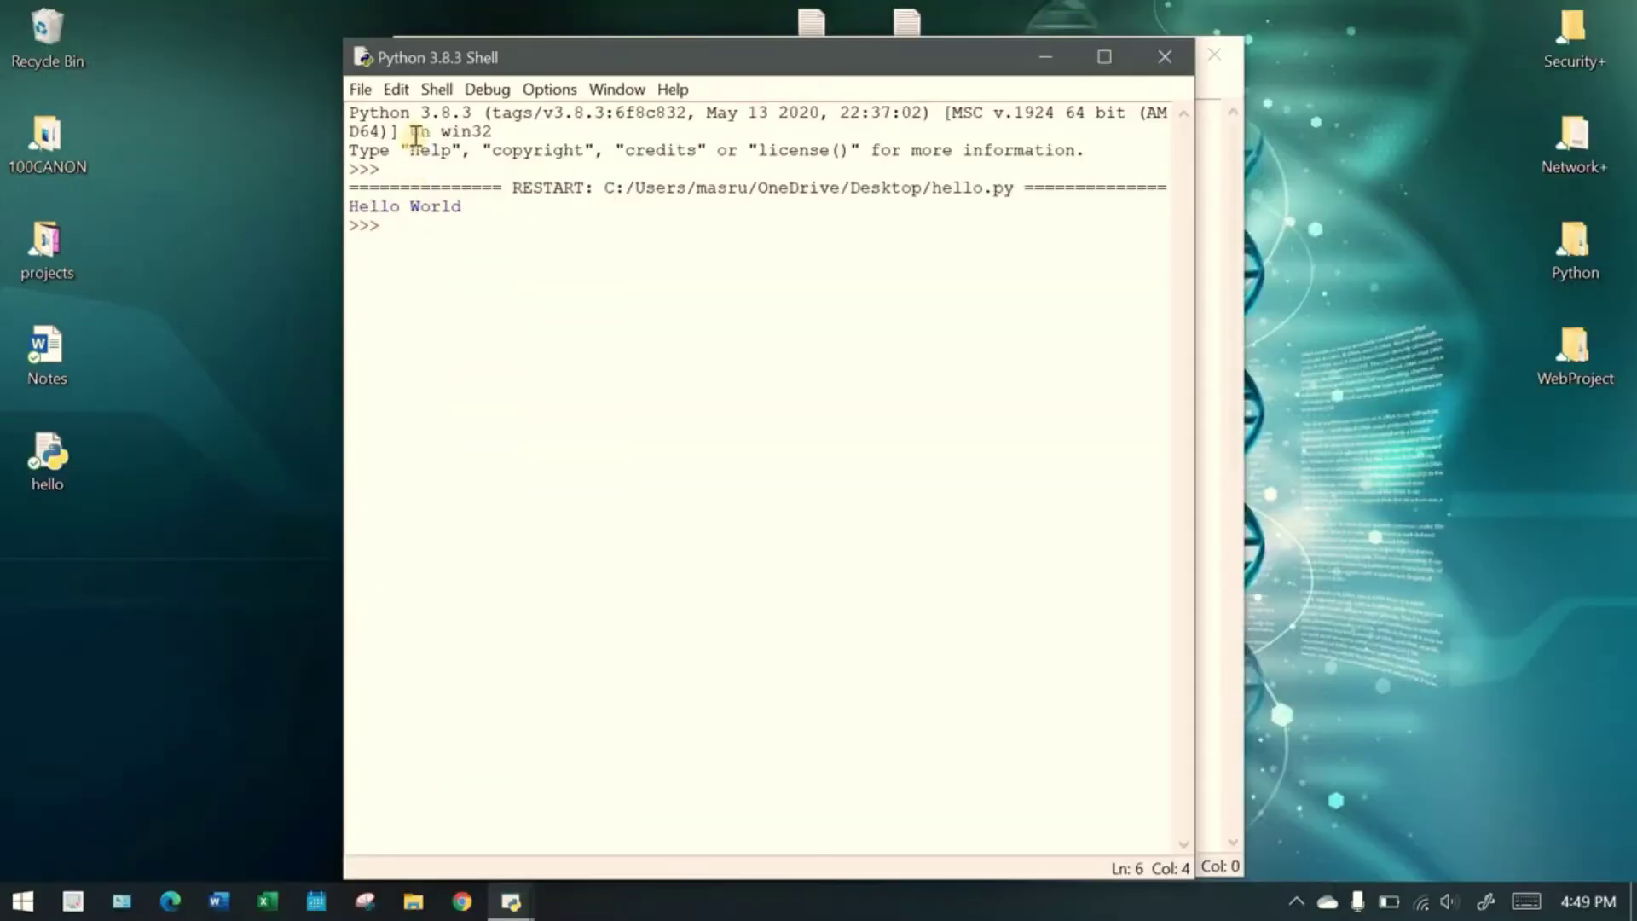
Arrange the shell and editor windows side by side and add the line print("Hello World again") to hello.py
left_click_drag(1137, 30, 1029, 48)
left_click_drag(770, 47, 842, 67)
key("Return")
key("Return")
type("print(\"Hello World A")
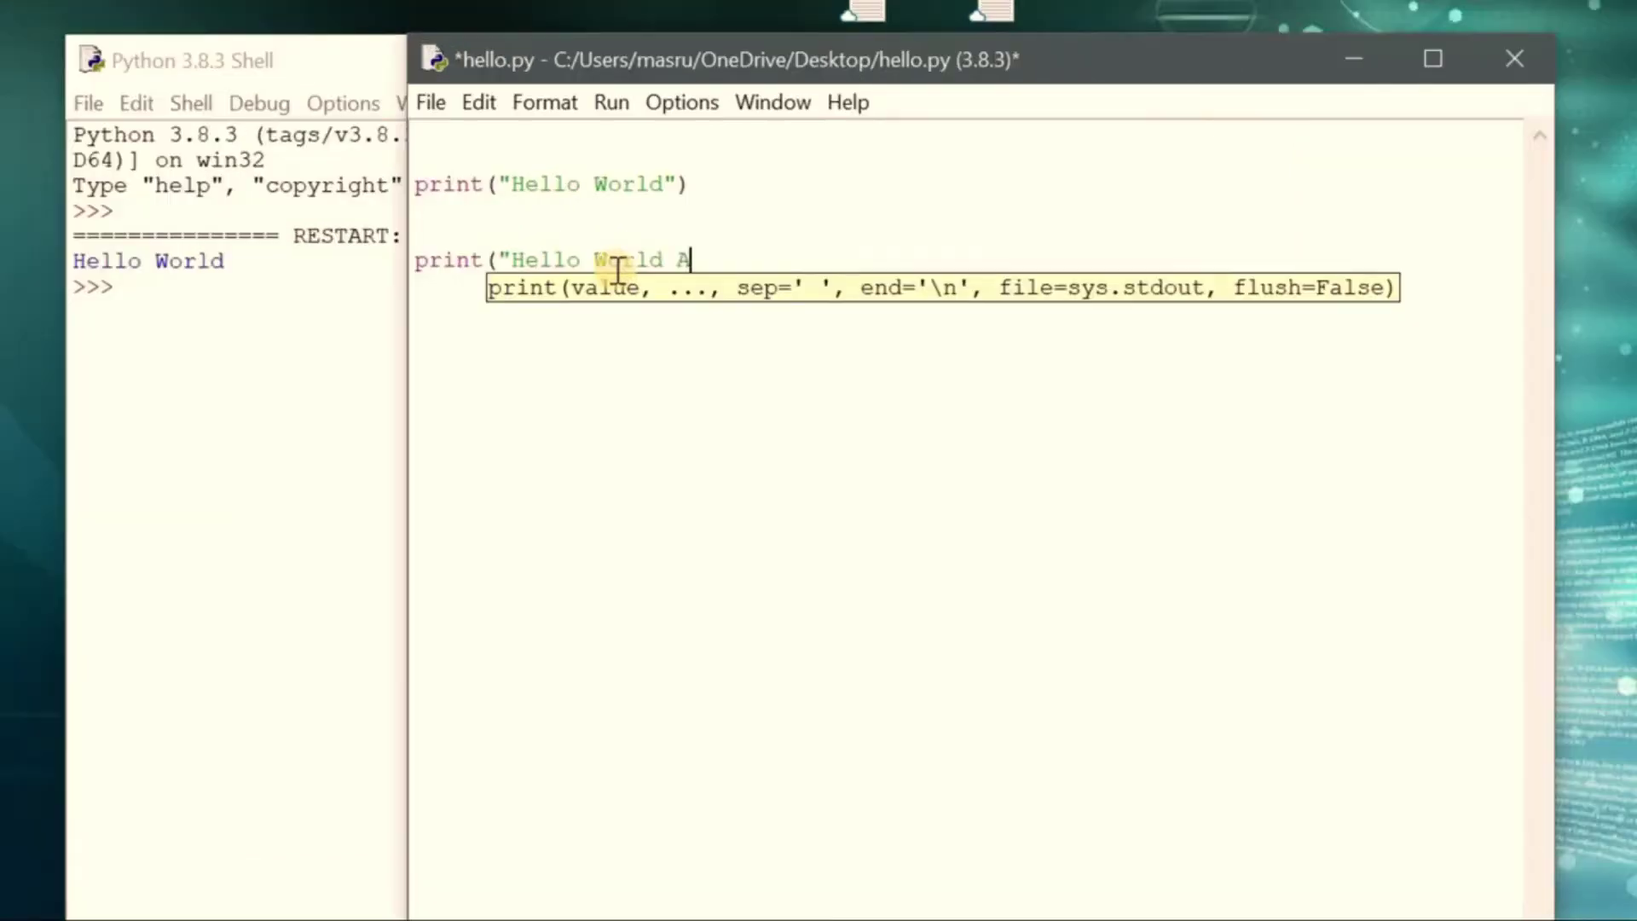
type(")")
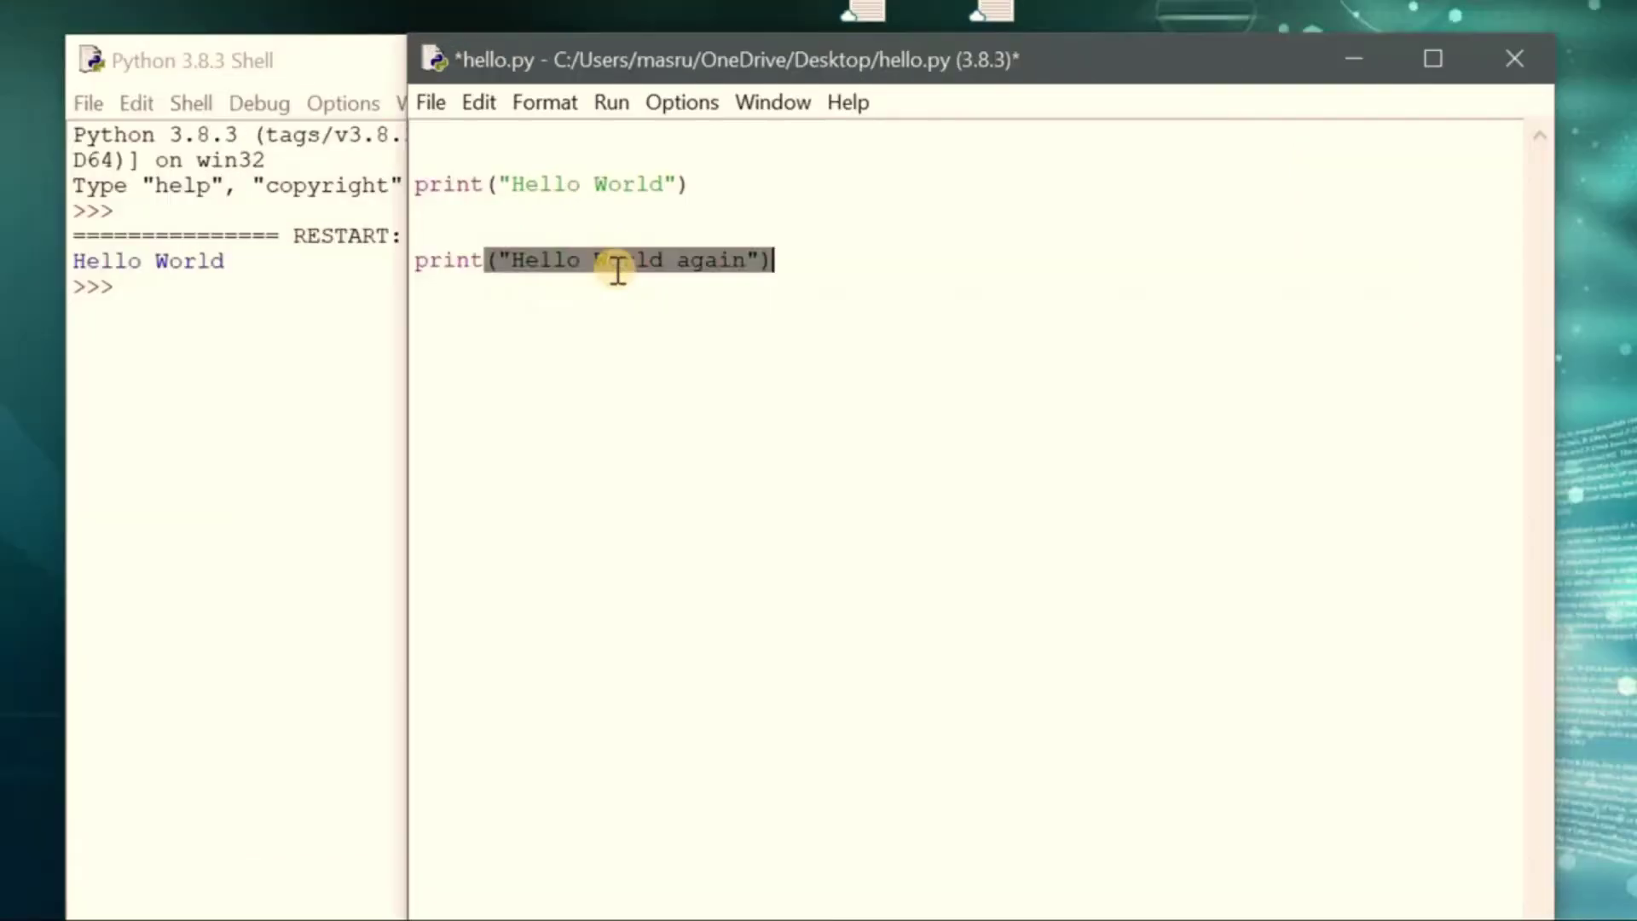
Run hello.py again, accepting the save, and return to the editor window
left_click(619, 122)
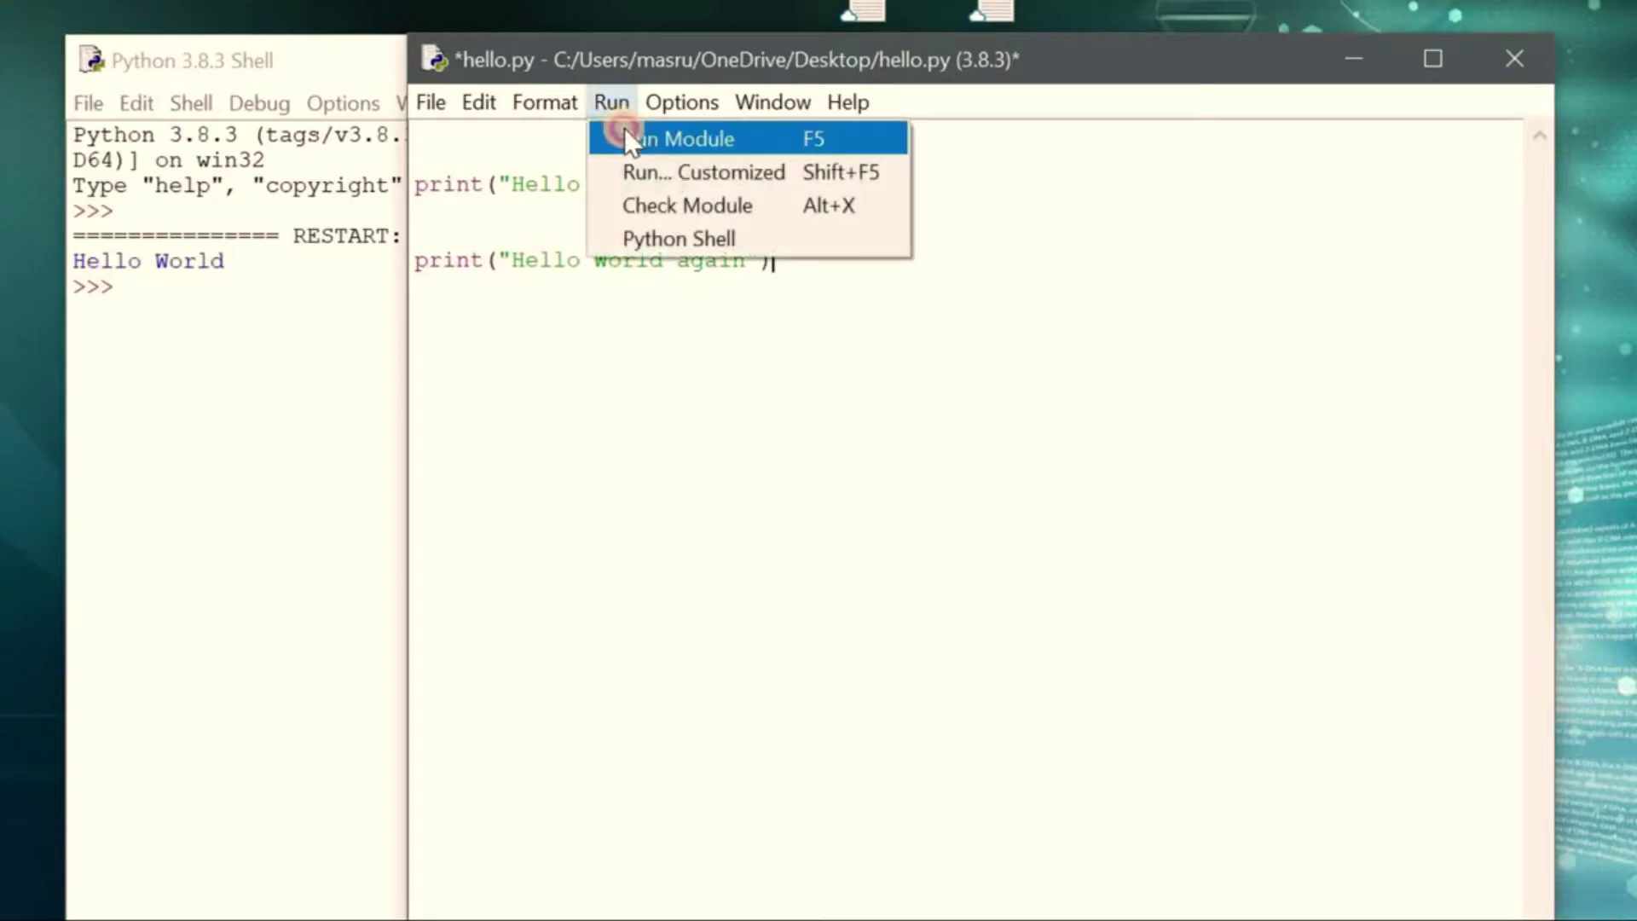
left_click(627, 134)
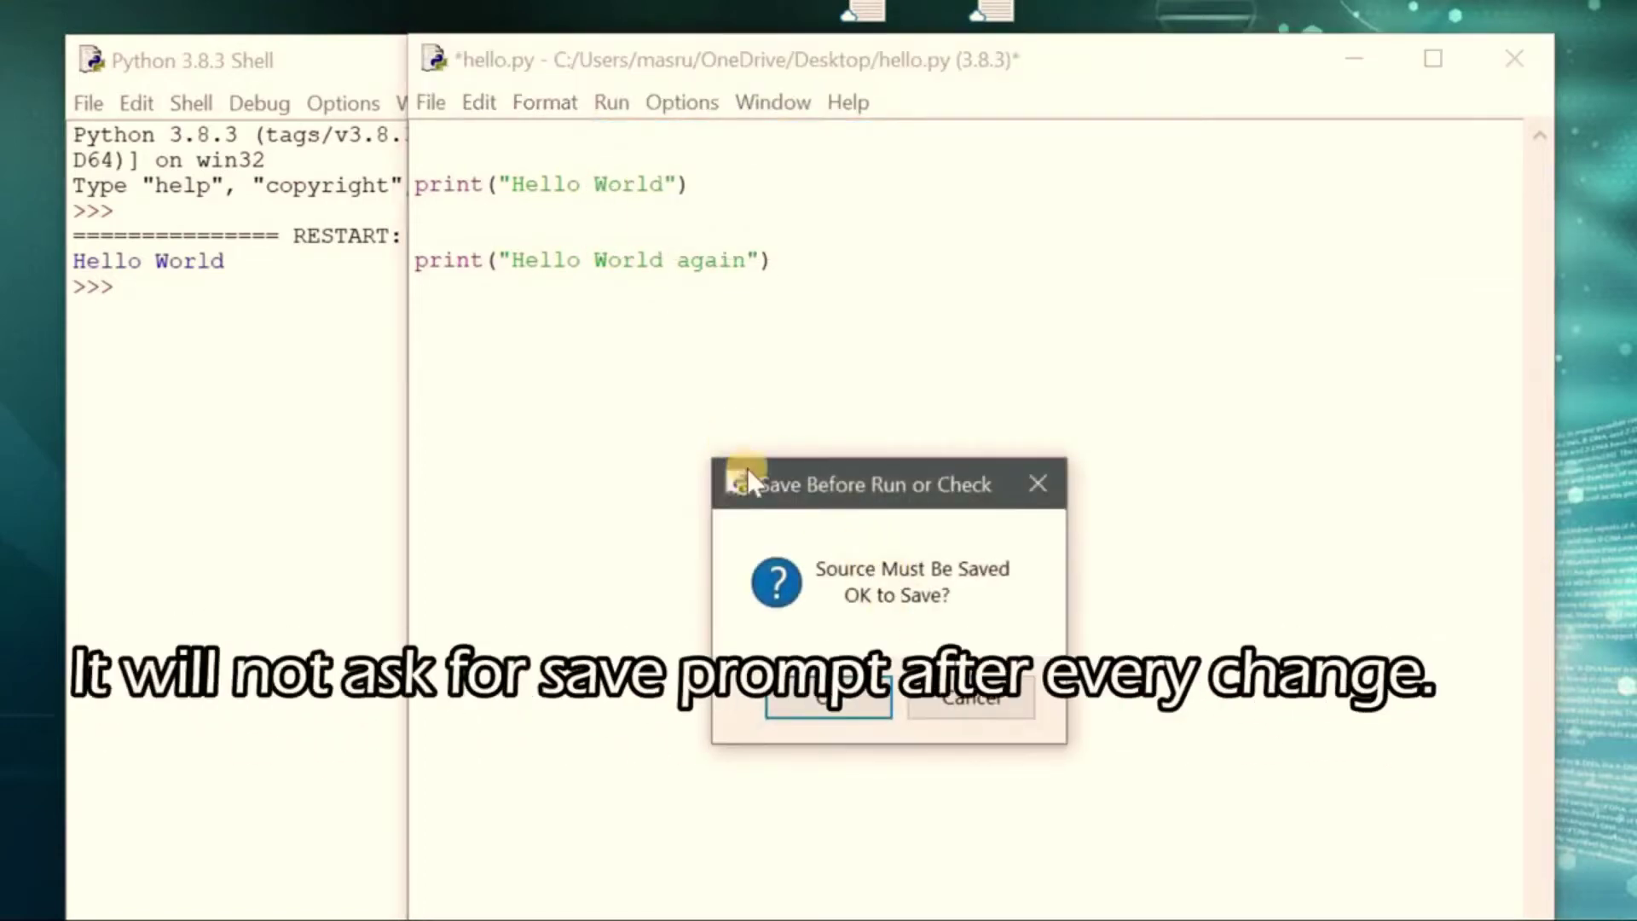
left_click_drag(805, 486, 800, 449)
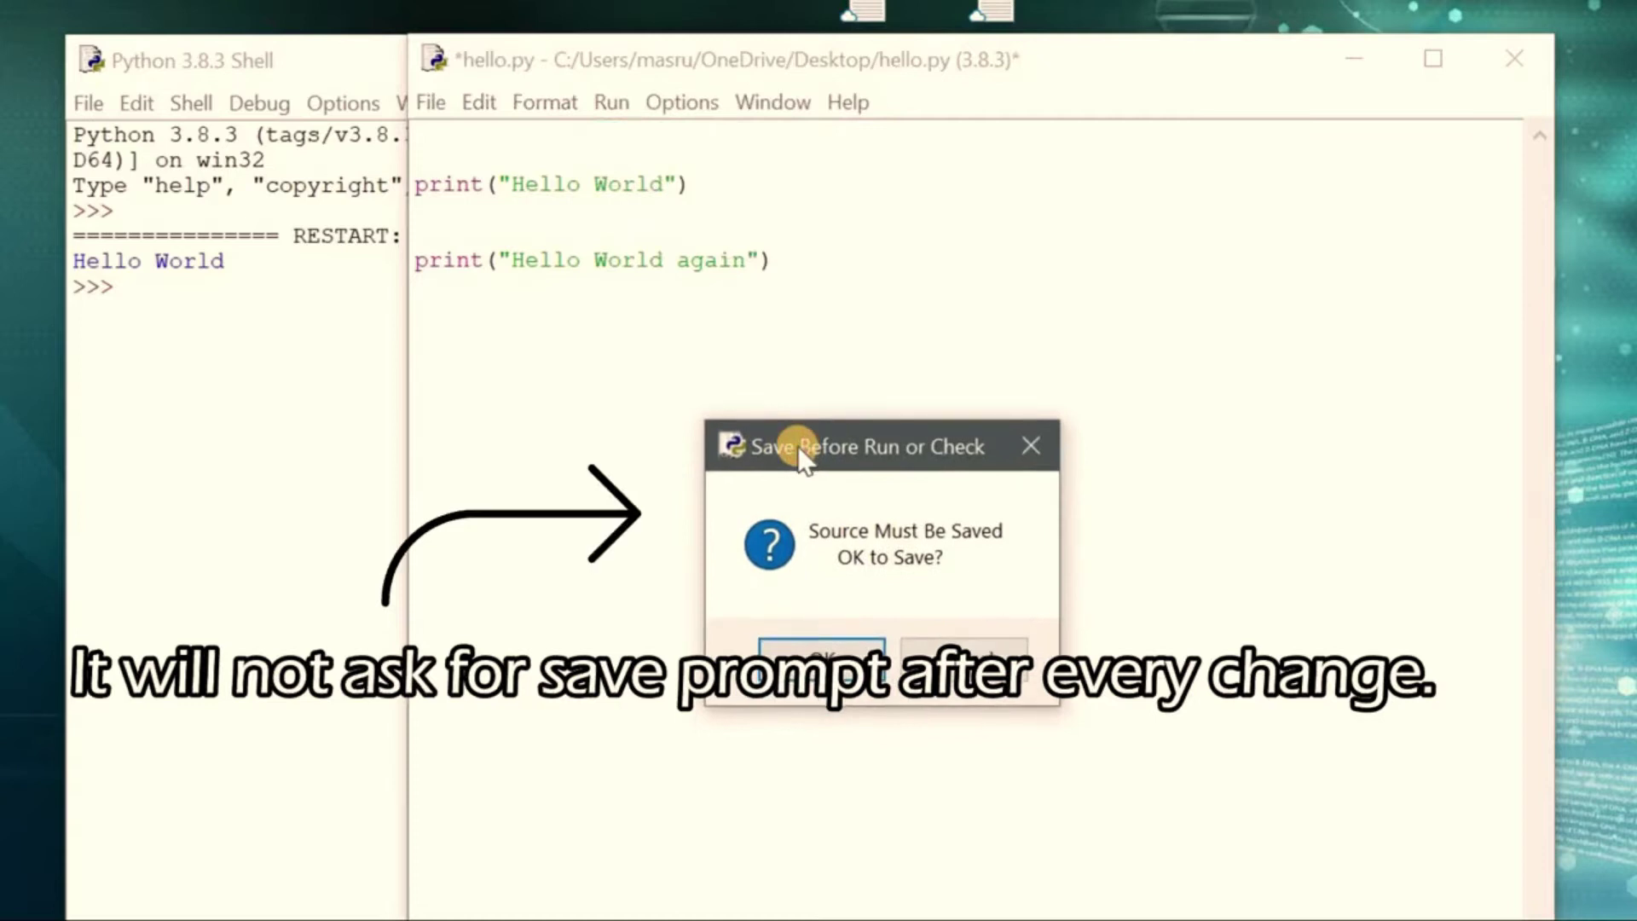
left_click(855, 653)
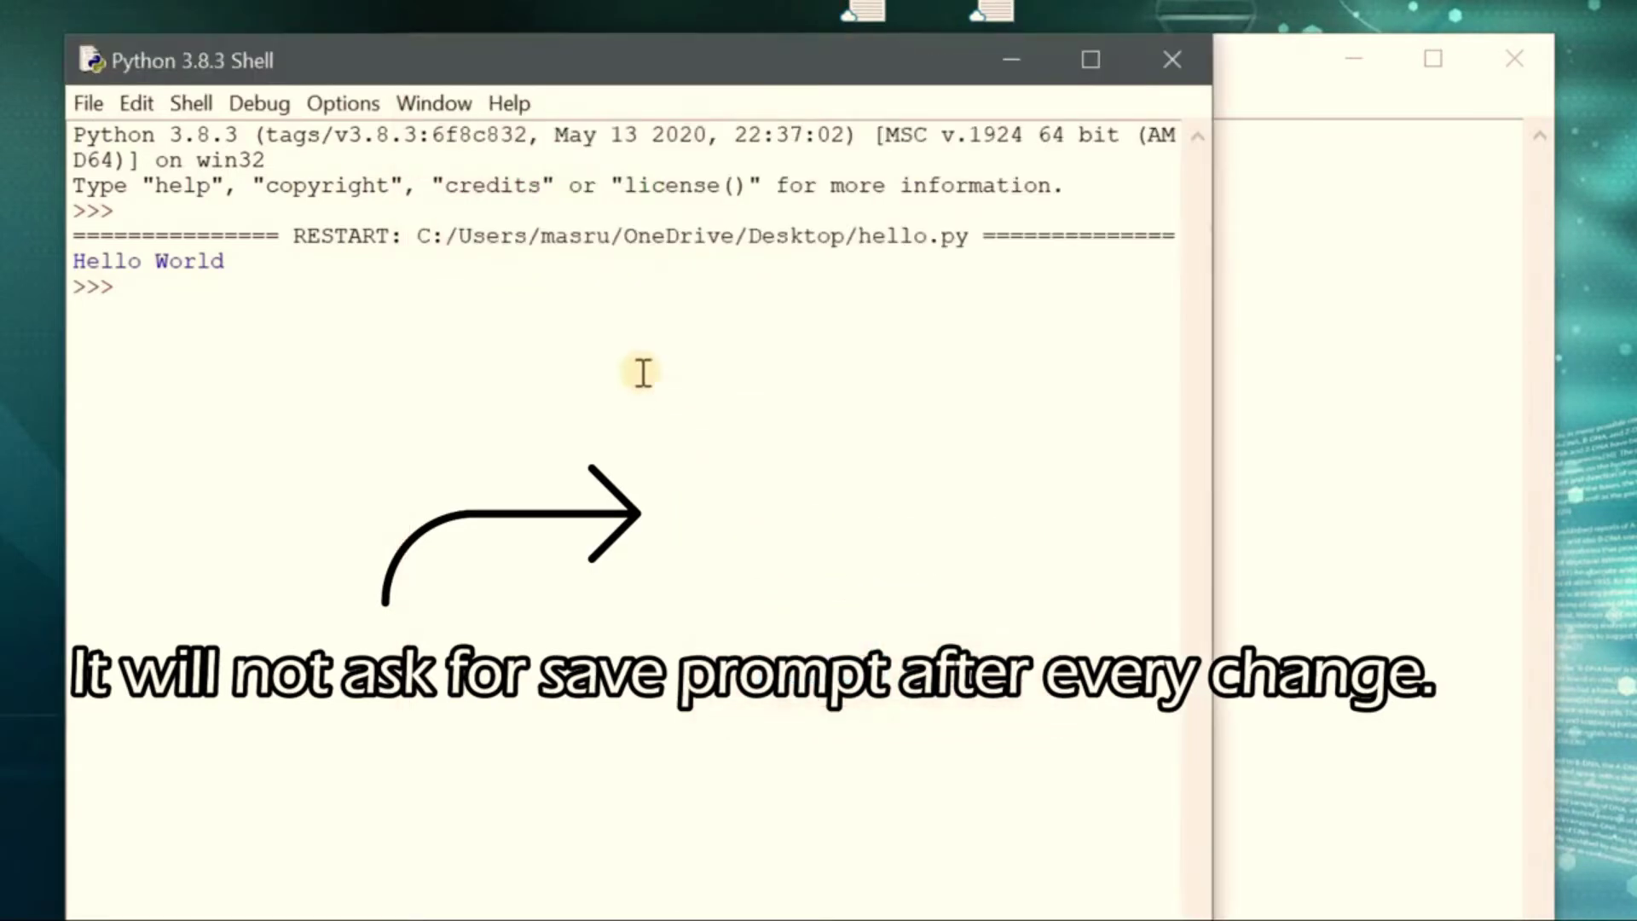
triple_click(400, 372)
left_click(1312, 381)
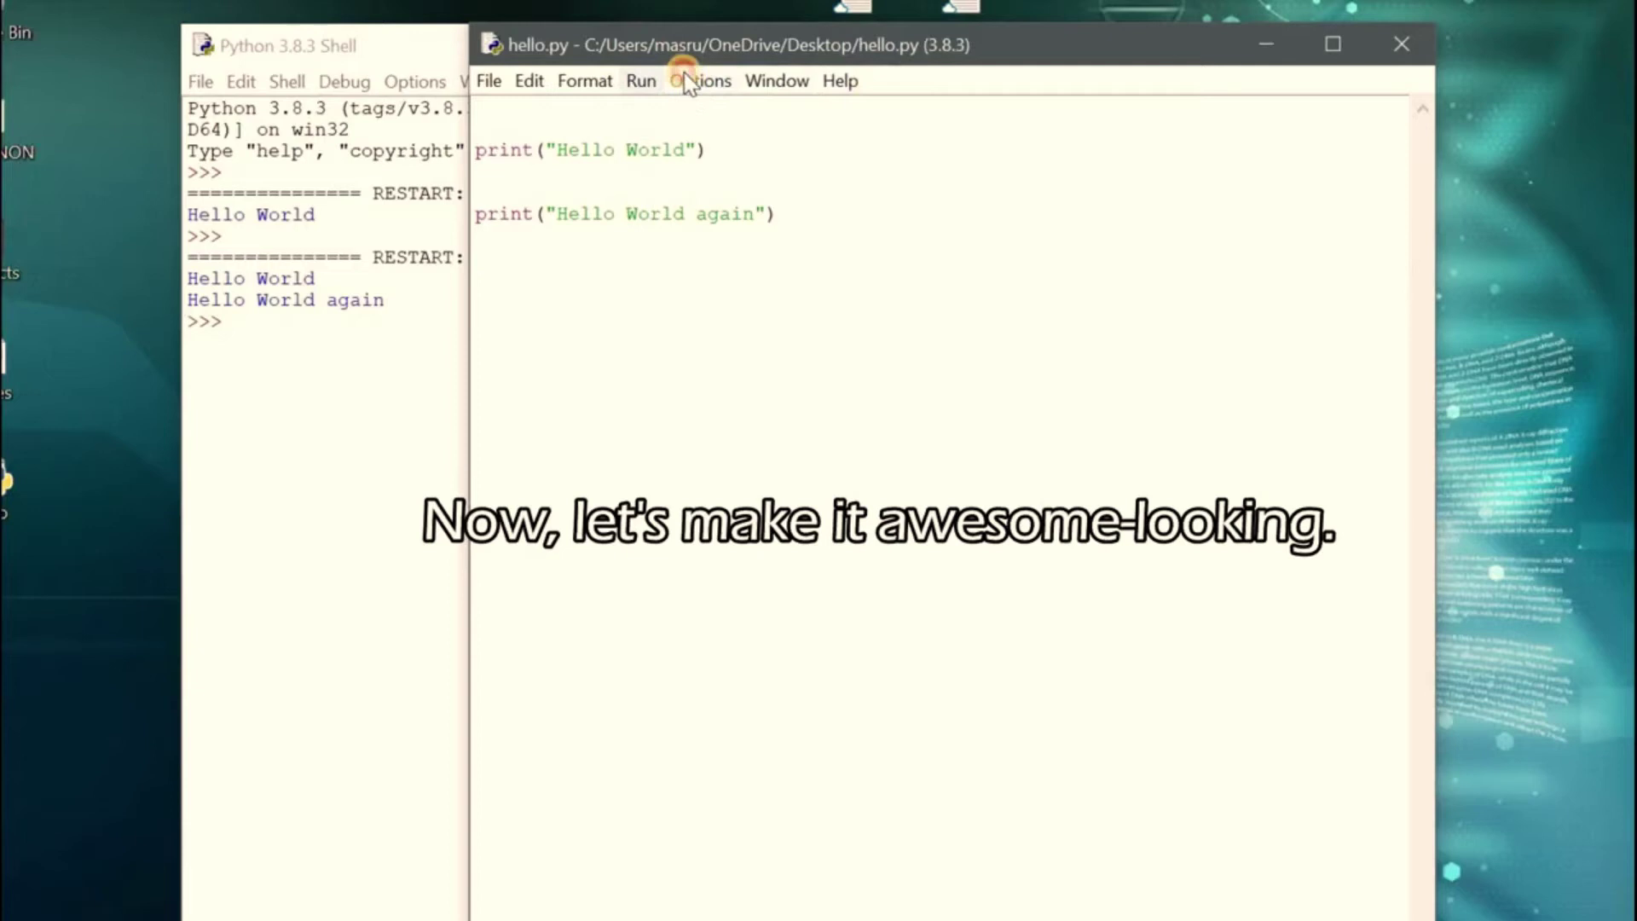
Open the IDLE settings beside the code and apply Bell MT as the shell and editor font face
left_click(689, 80)
left_click(700, 109)
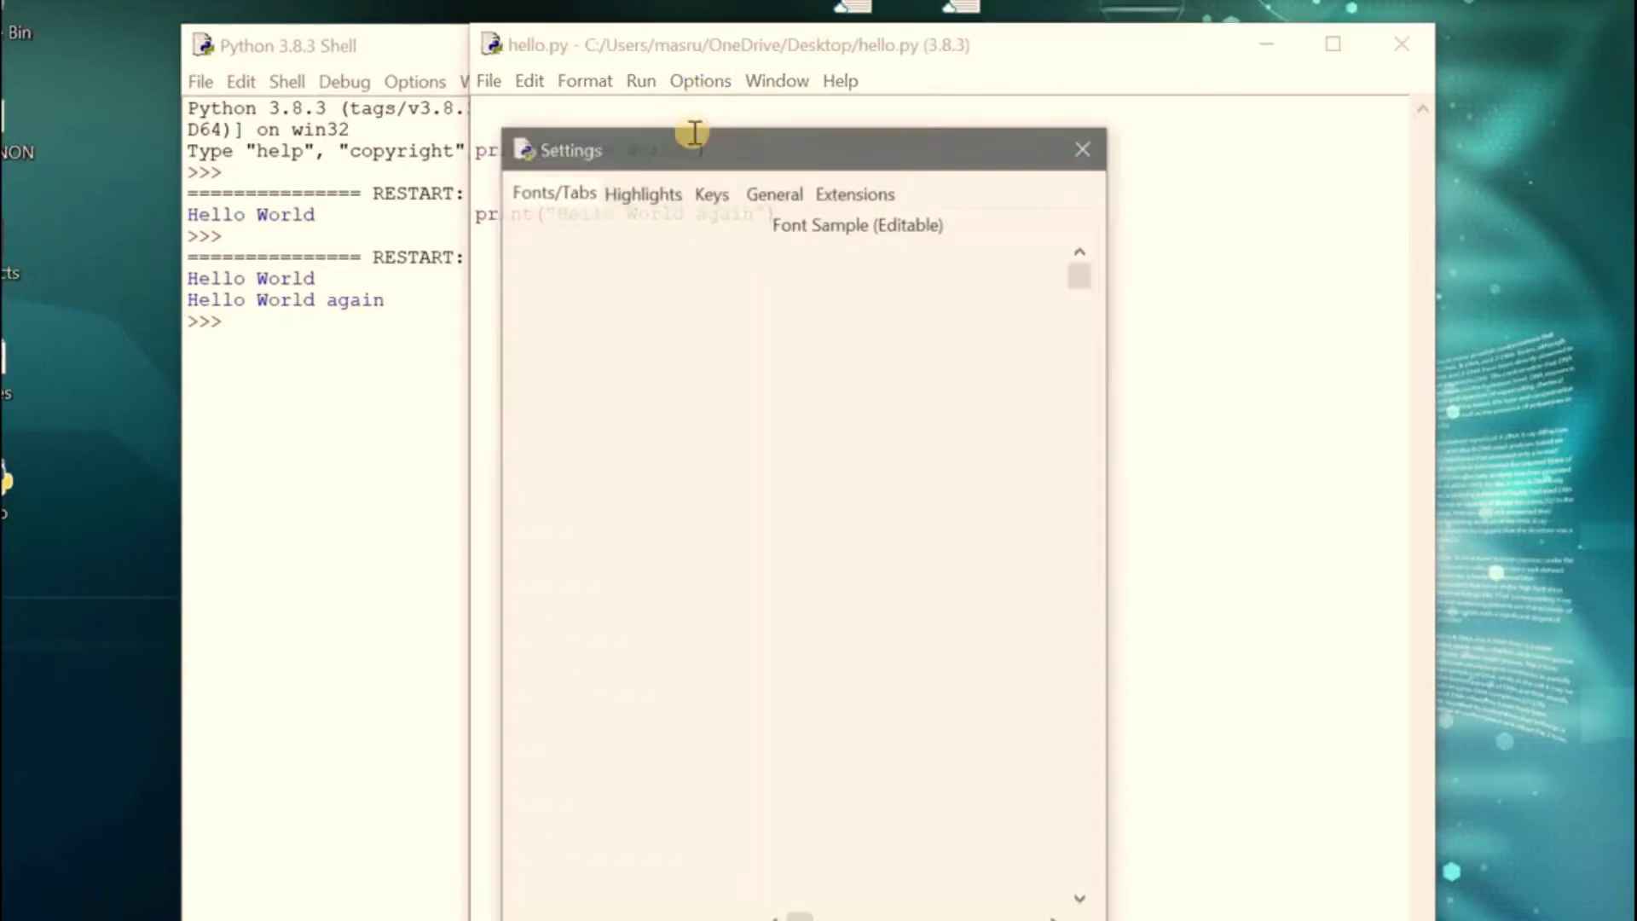
left_click_drag(687, 147, 991, 33)
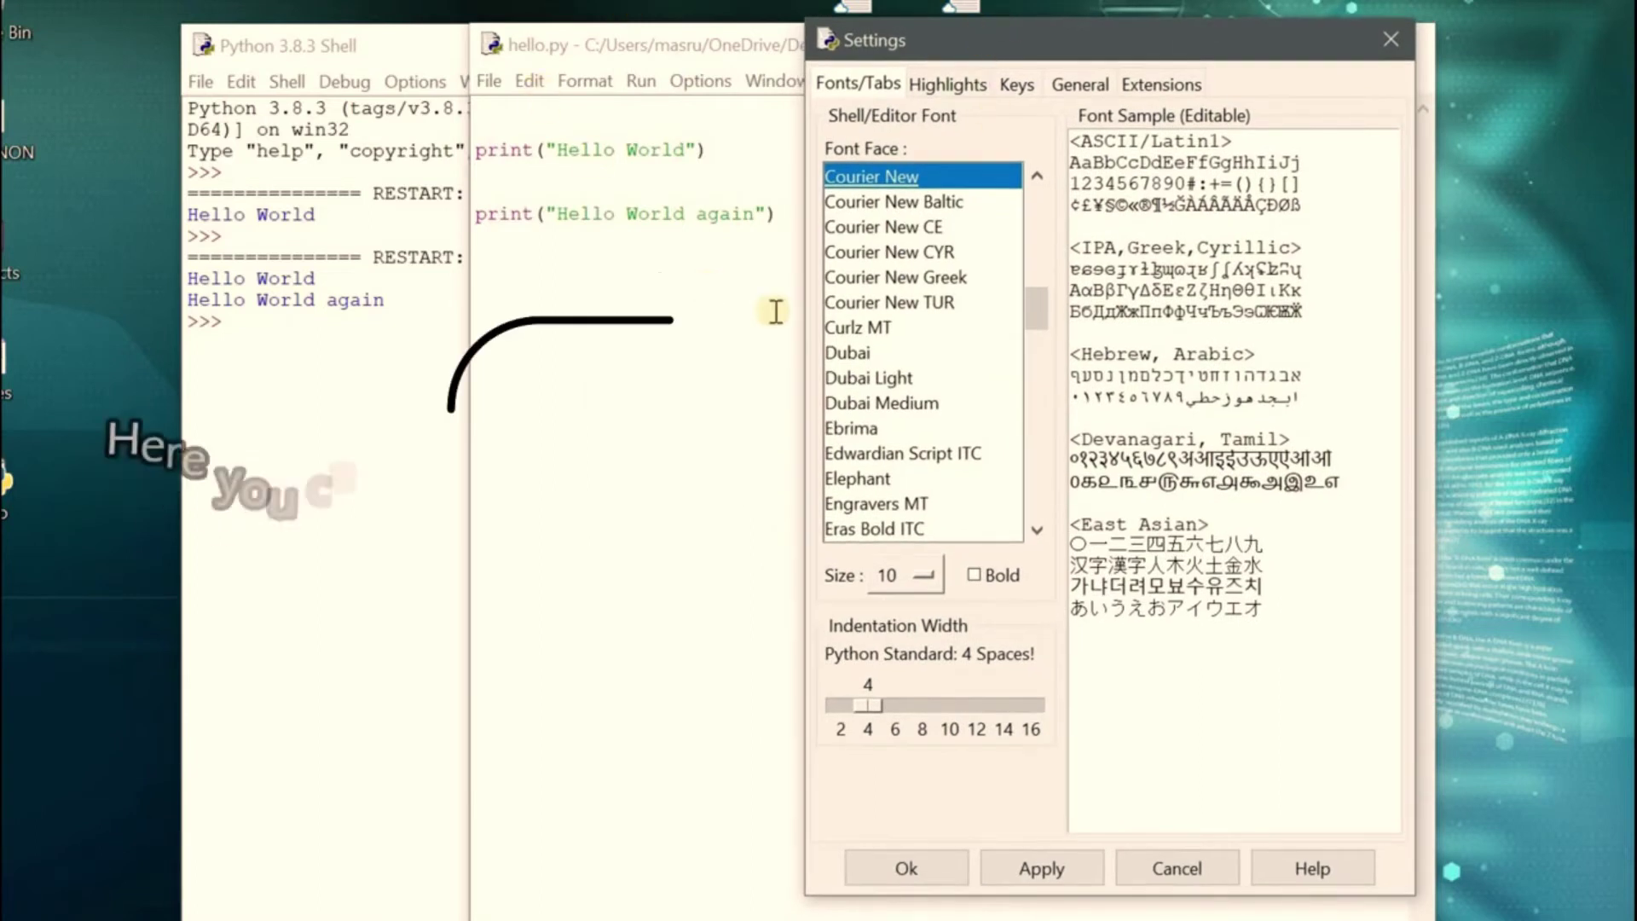
scroll(876, 410, "down", 5)
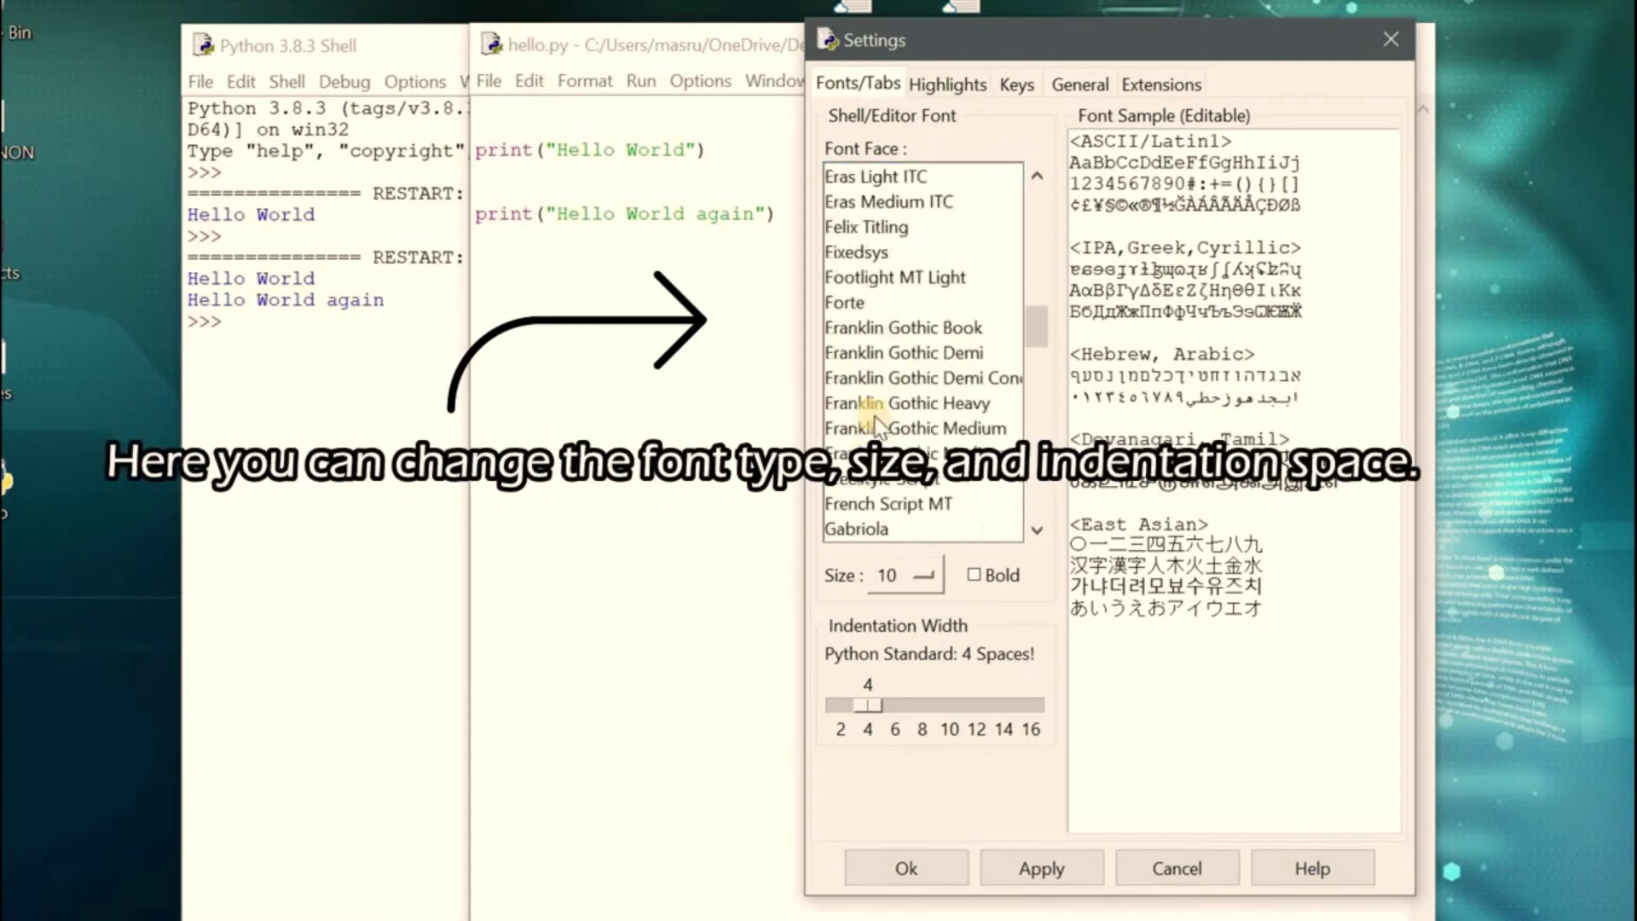
scroll(876, 419, "down", 1)
scroll(887, 435, "down", 3)
scroll(882, 378, "up", 4)
scroll(879, 366, "up", 3)
scroll(878, 367, "up", 10)
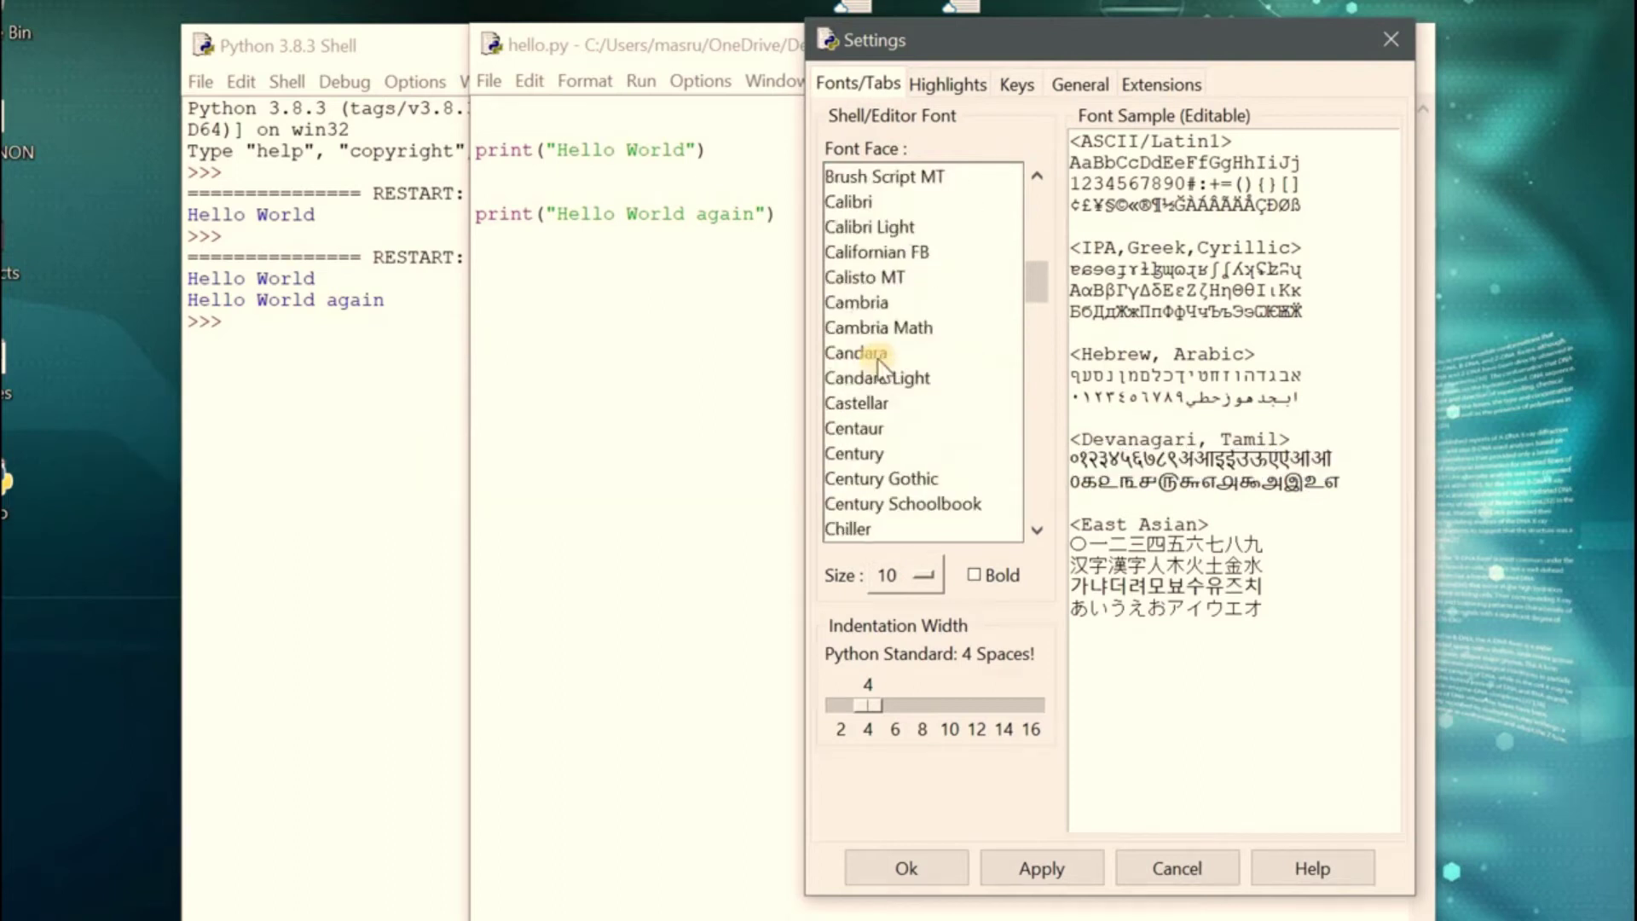
scroll(871, 353, "up", 1)
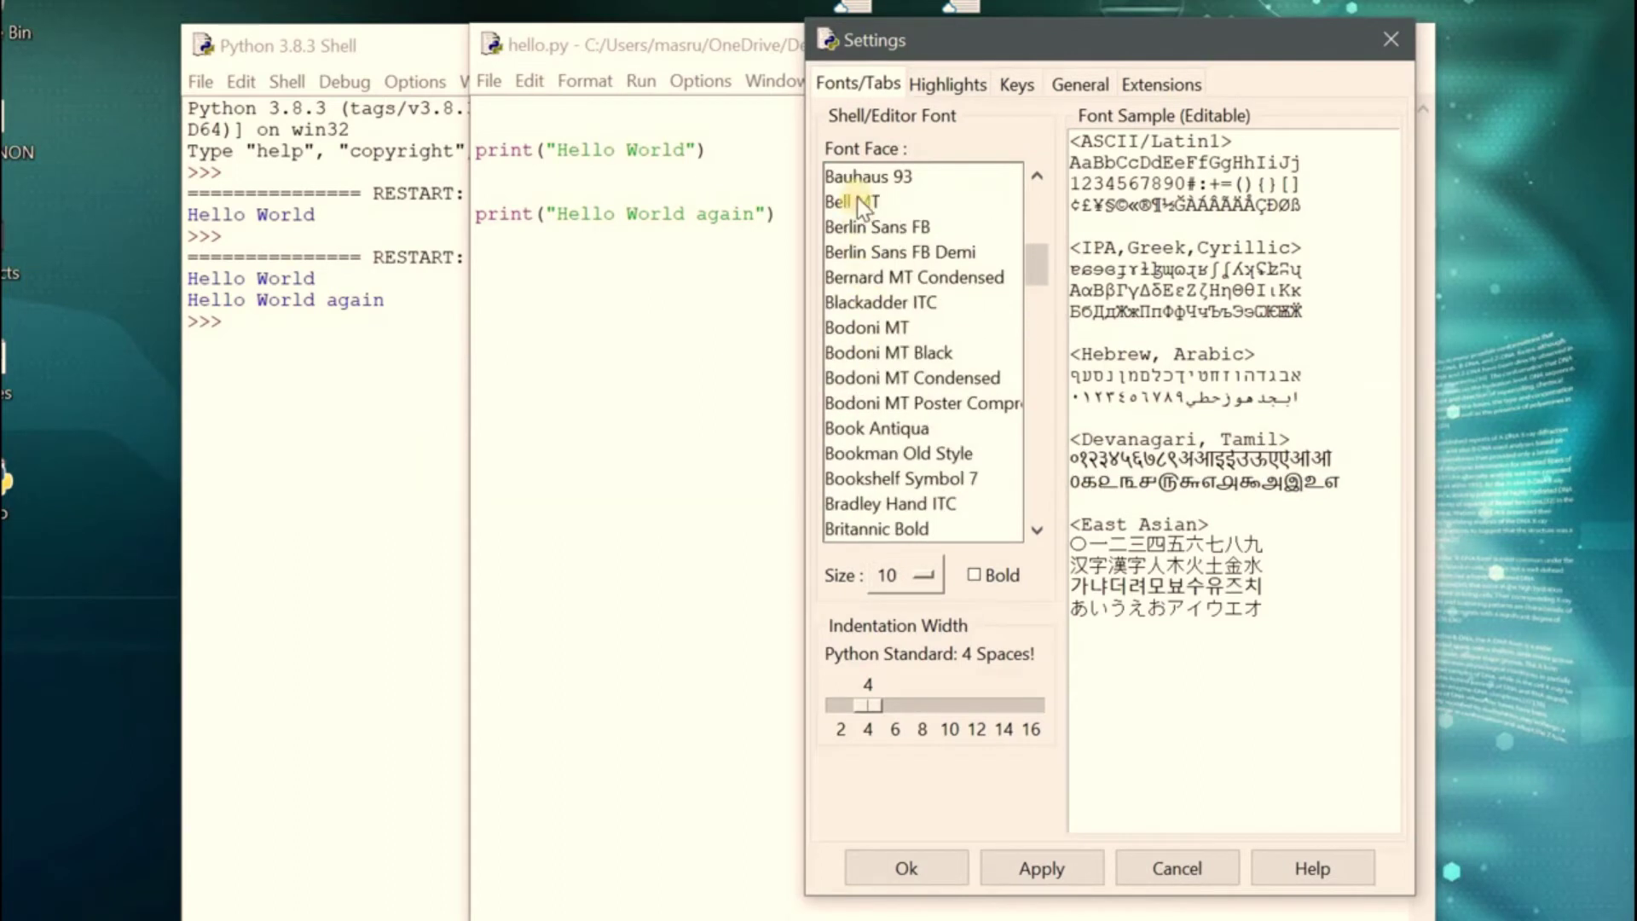
left_click(858, 199)
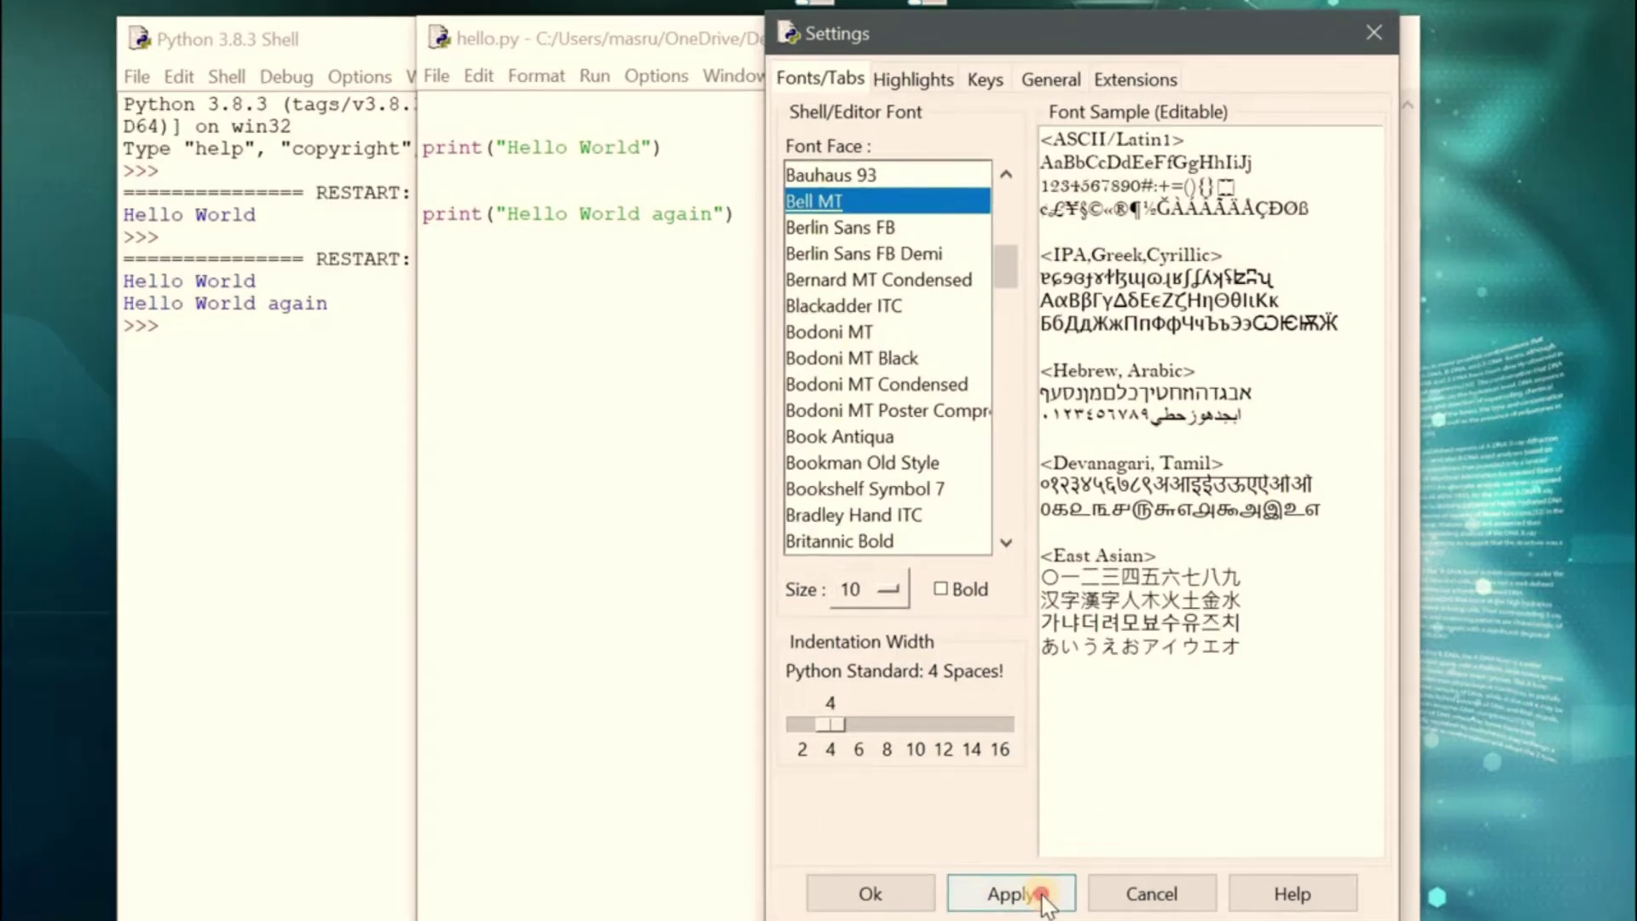
left_click(1076, 869)
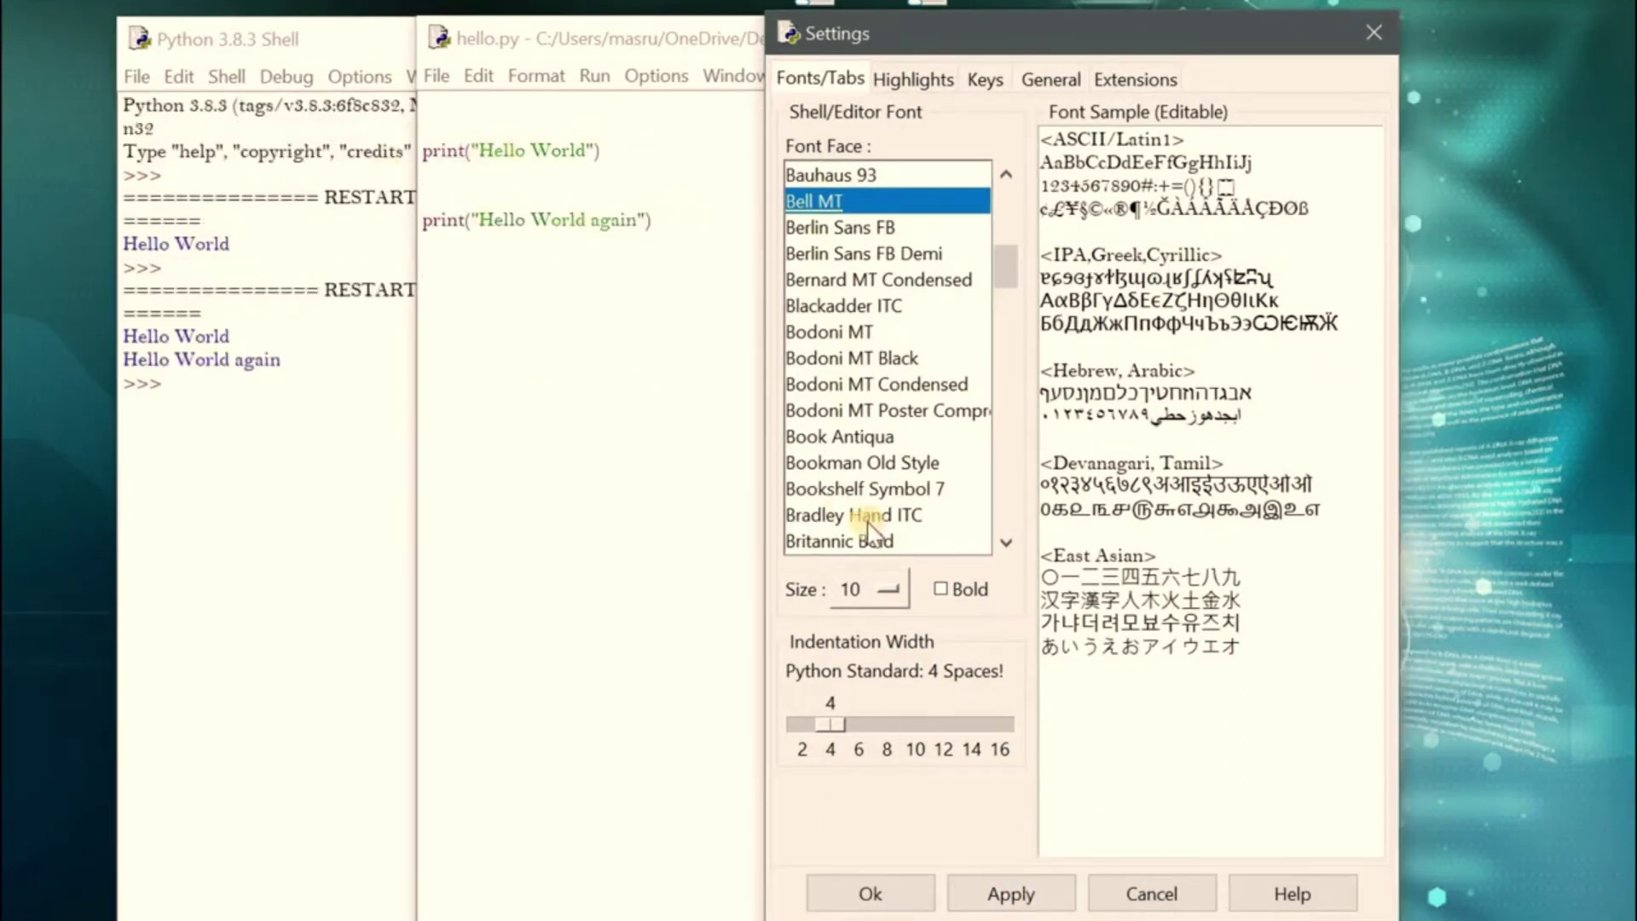
Set the font size to 11 and apply it
left_click(887, 590)
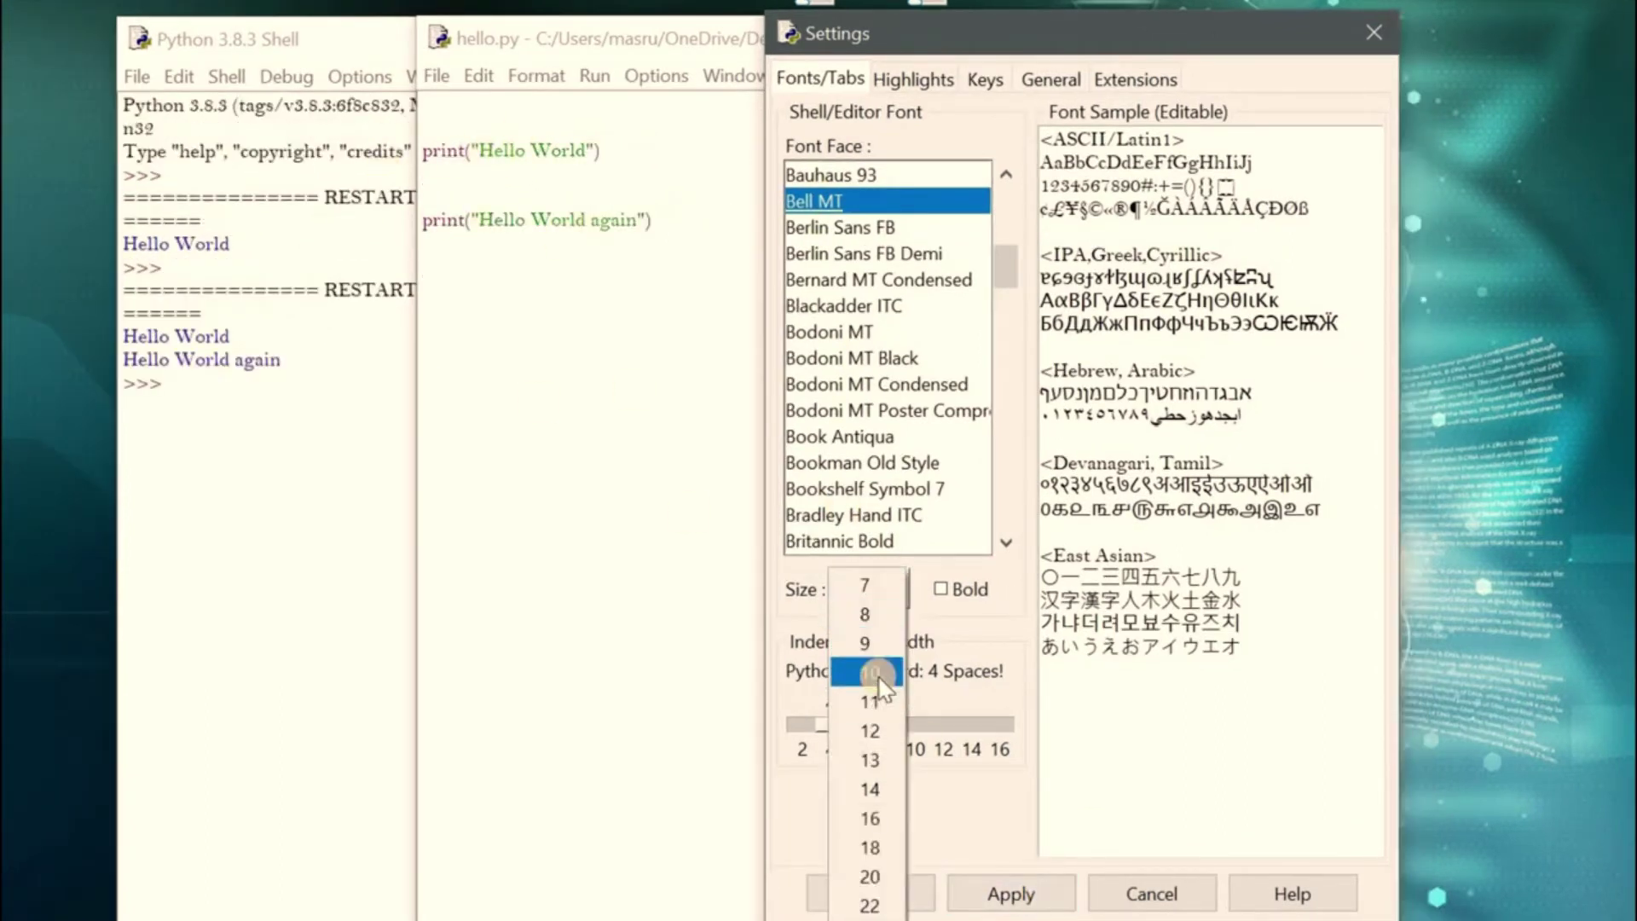
left_click(877, 701)
left_click(999, 888)
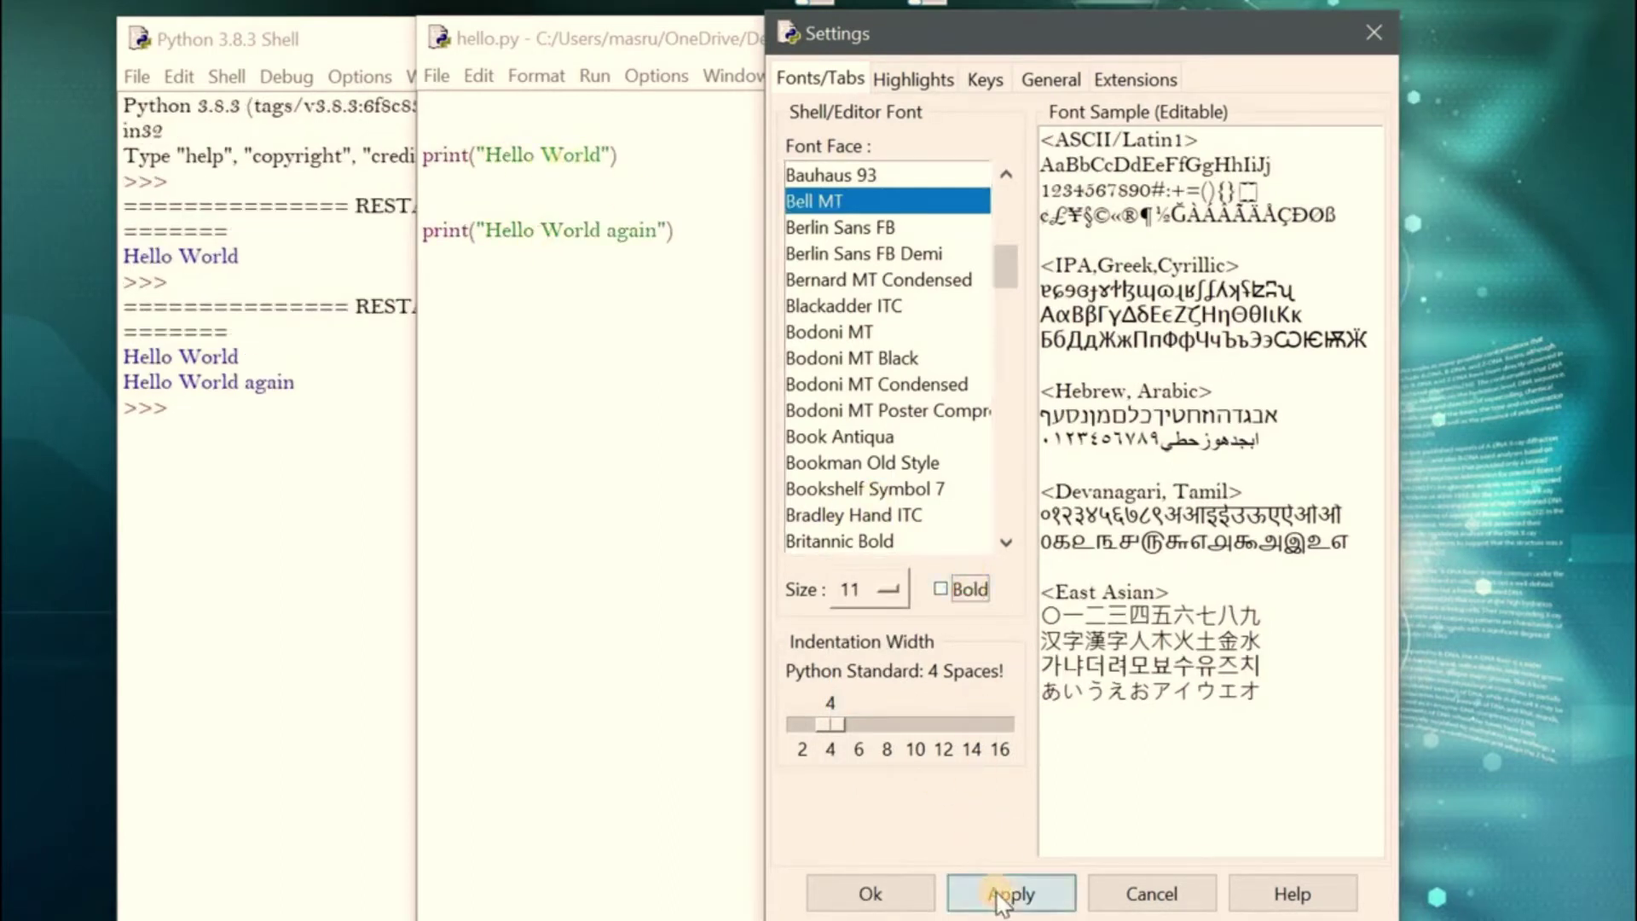
Try bold text for the font by applying it, and turn it off again
left_click(959, 588)
left_click(994, 895)
left_click(955, 588)
left_click(1004, 887)
Set the indentation width to 6 spaces and apply it
left_click_drag(827, 732, 856, 730)
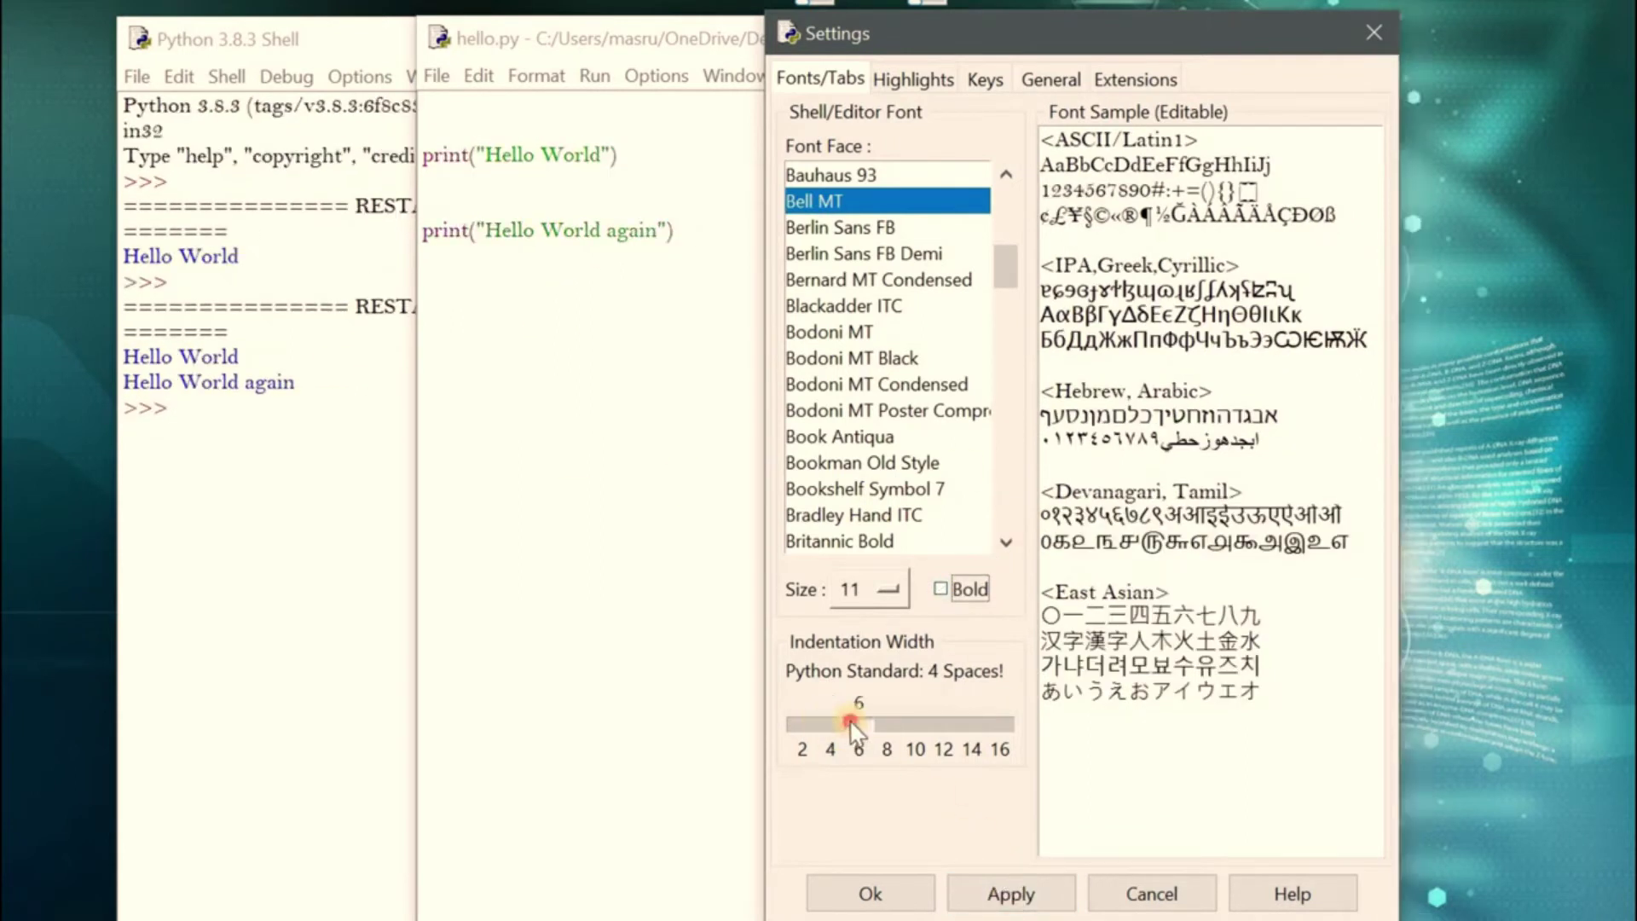
left_click(1058, 904)
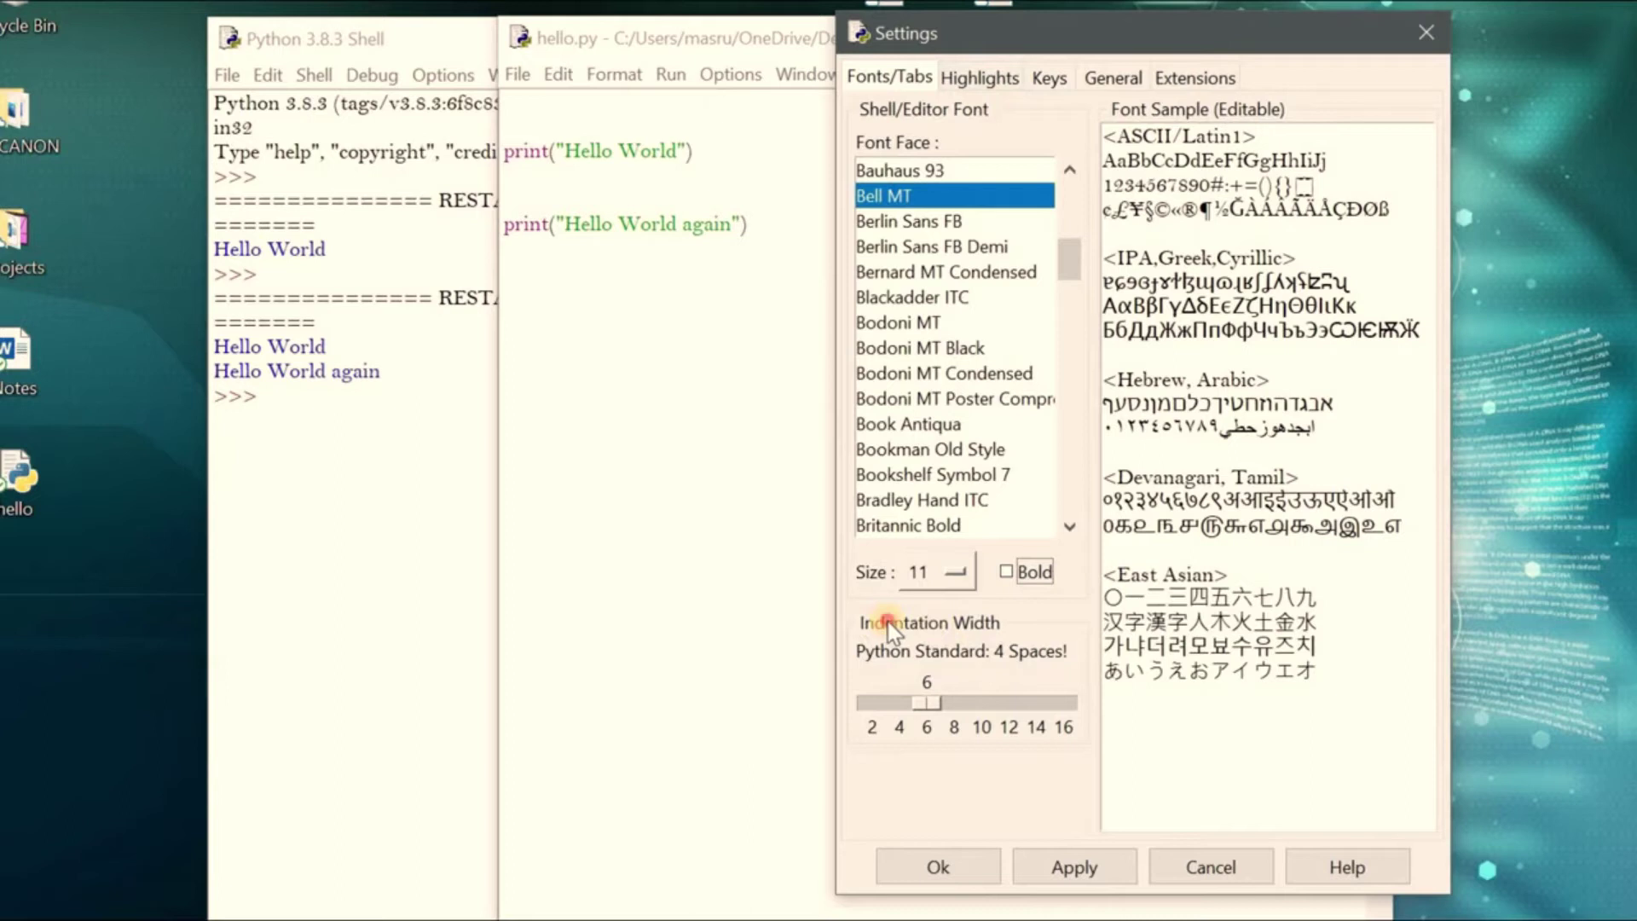
Choose the built-in IDLE Dark highlighting theme and apply it
left_click(982, 80)
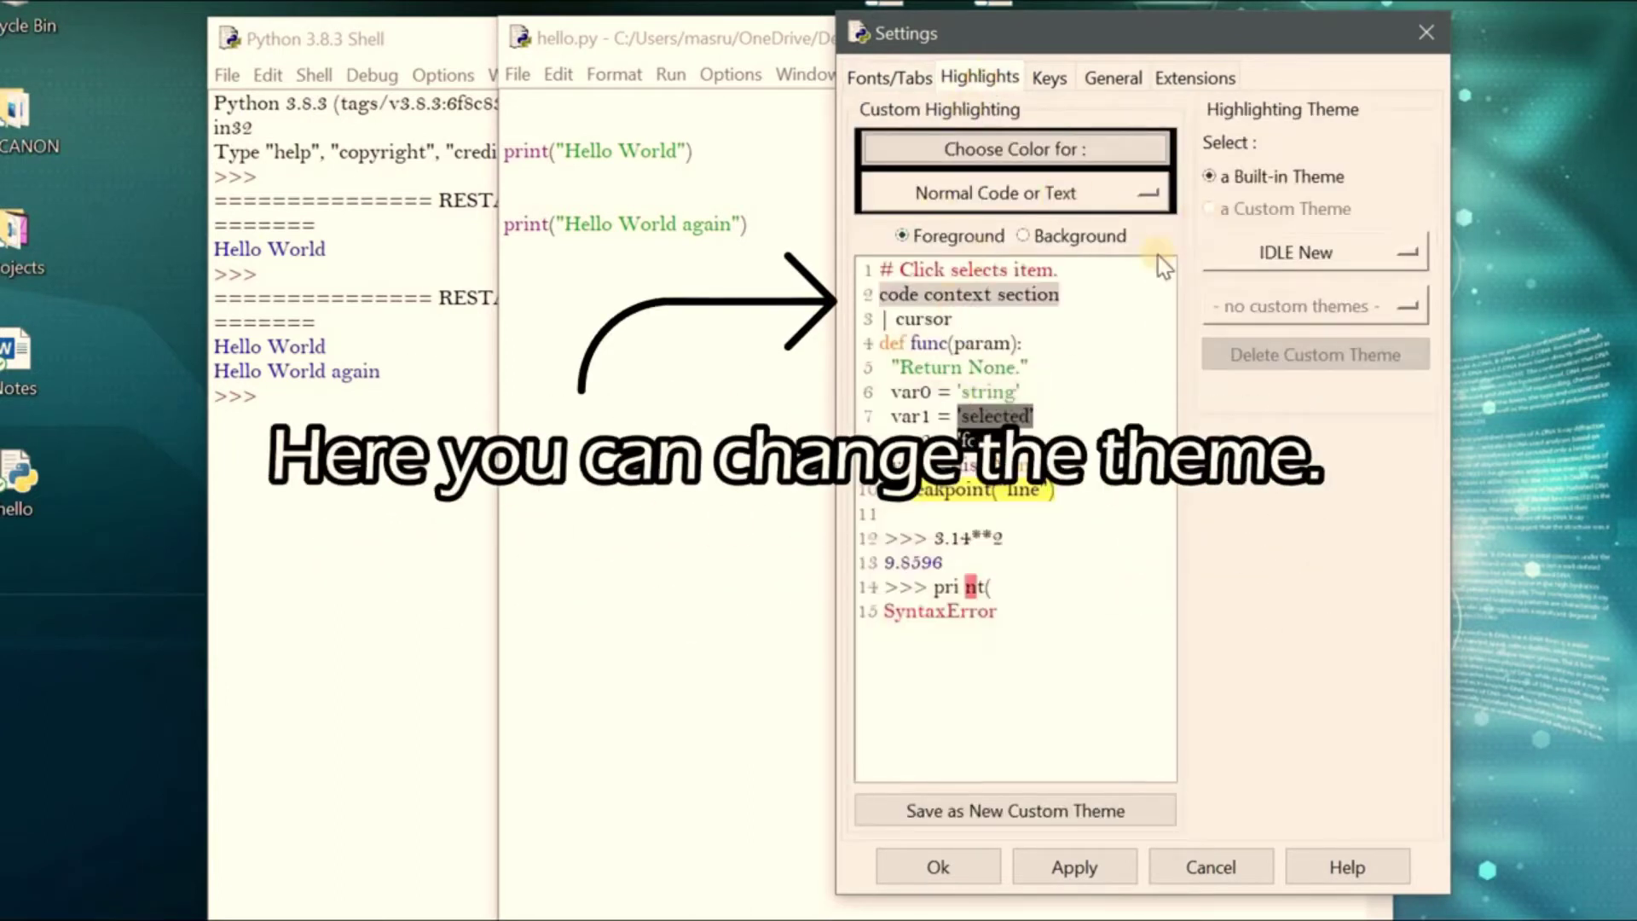
left_click(1296, 253)
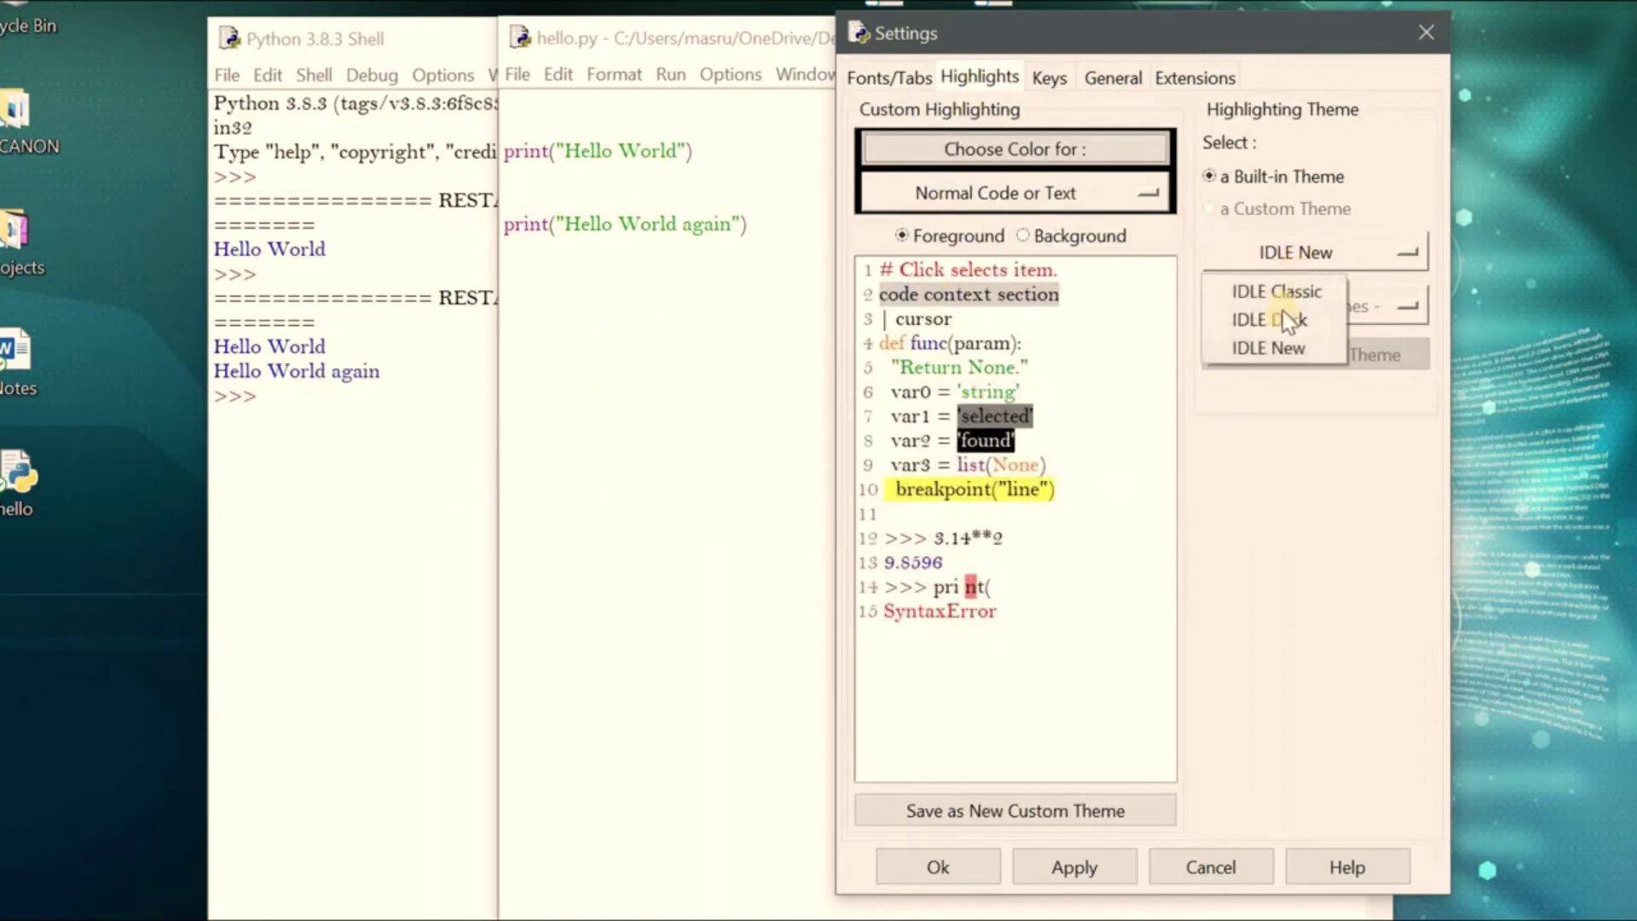
left_click(1281, 321)
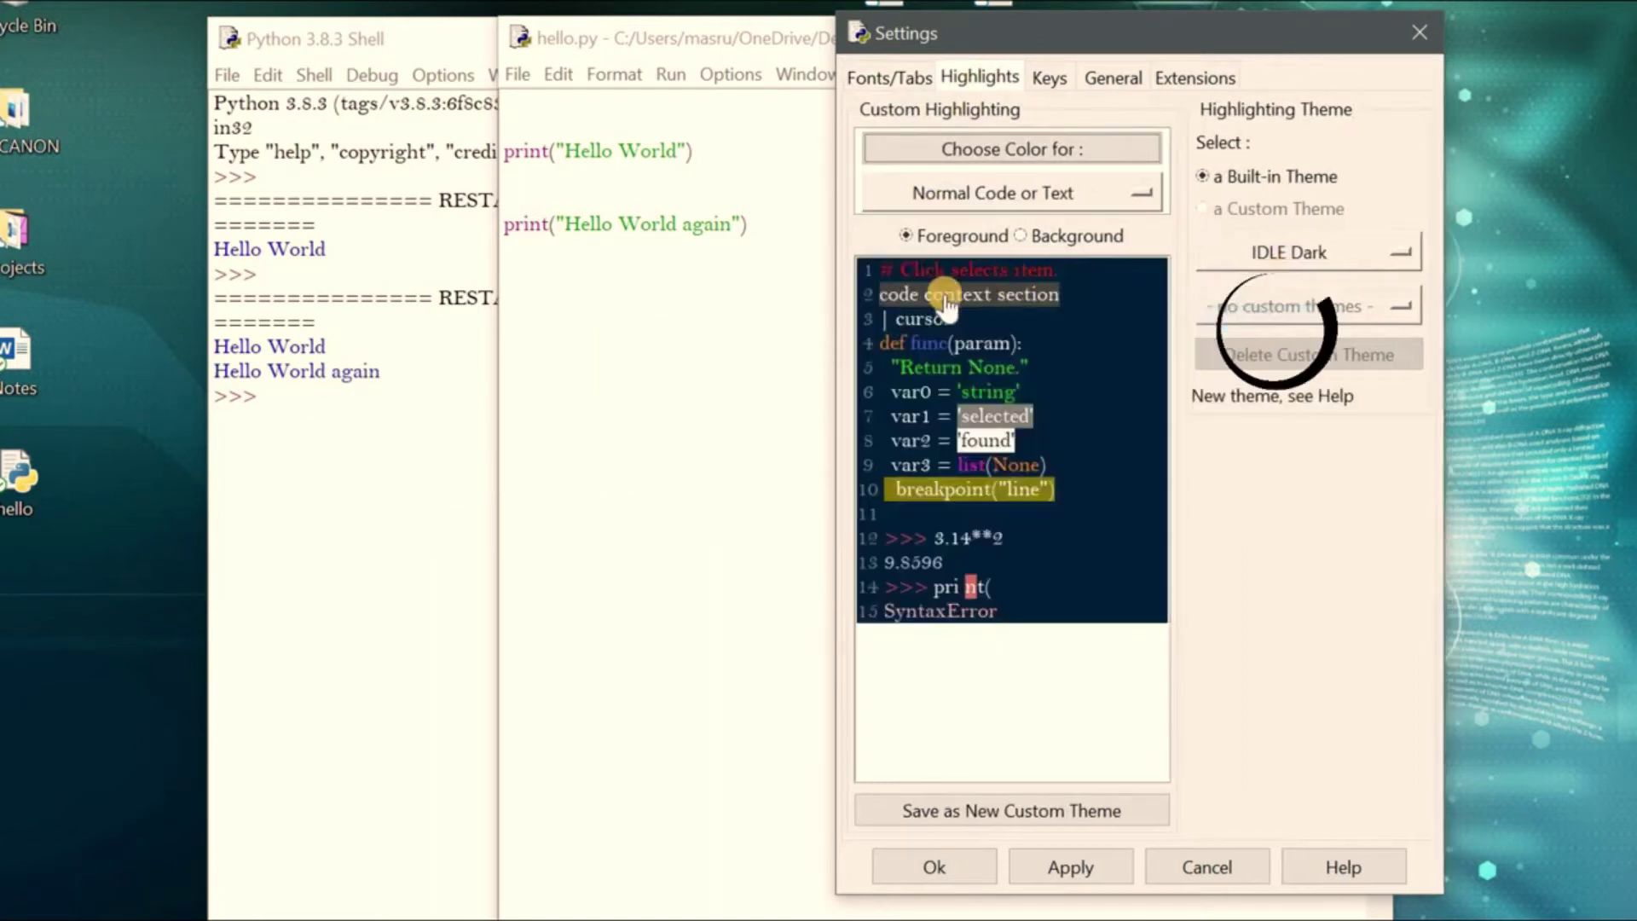
left_click(1076, 869)
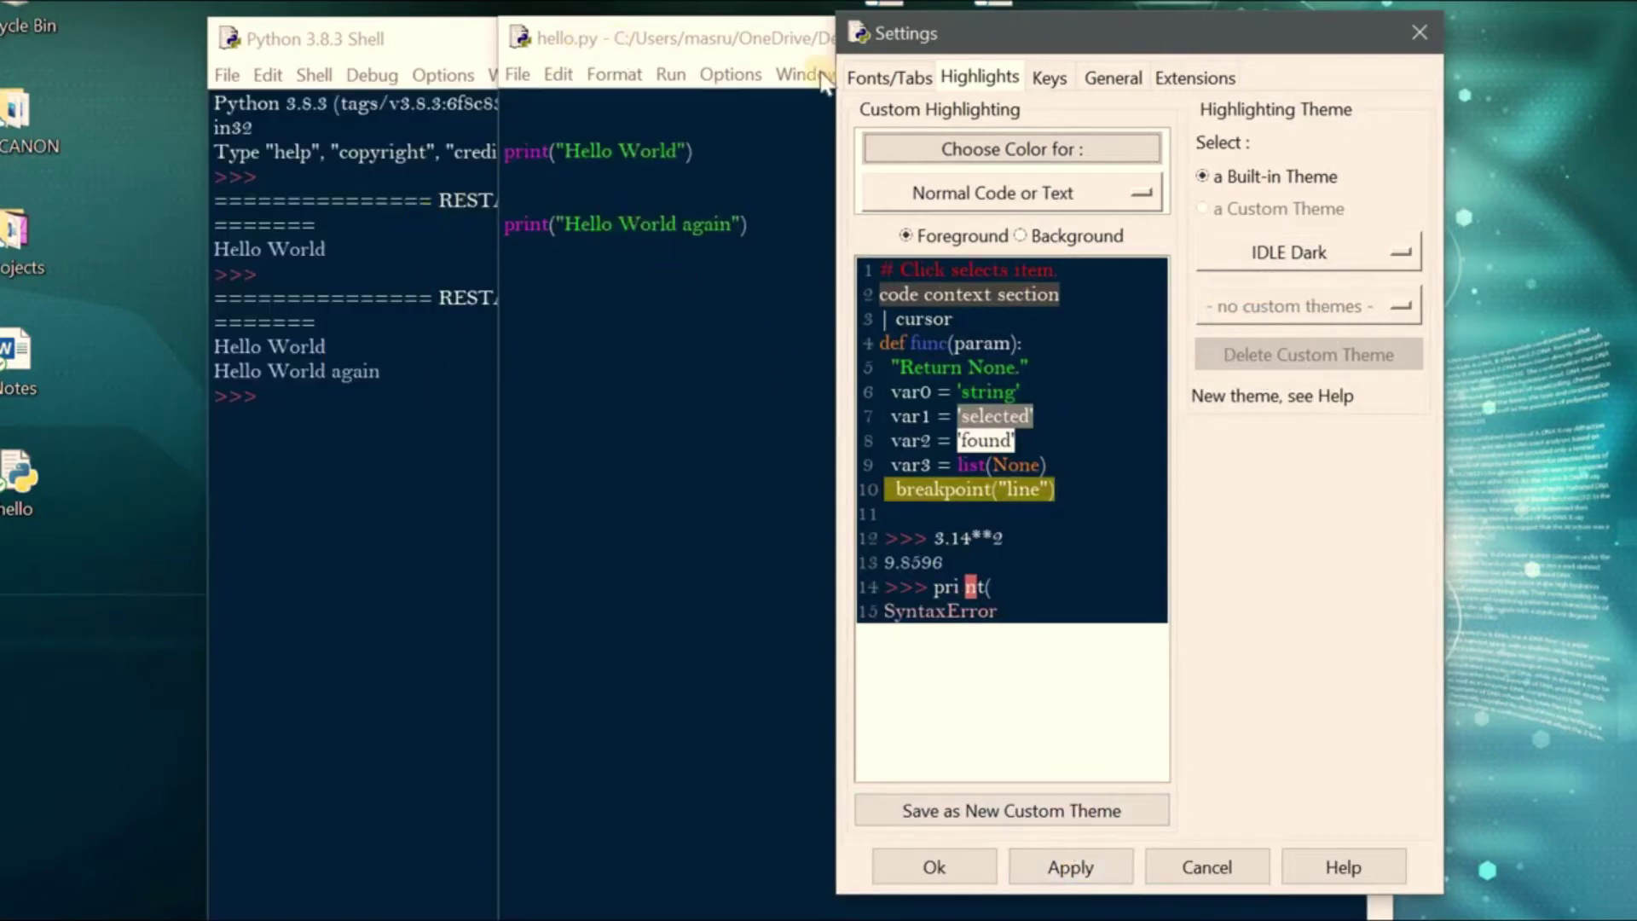
Move the settings dialog clear of the editor and display the custom key bindings
left_click_drag(1133, 19, 1286, 19)
left_click(1202, 77)
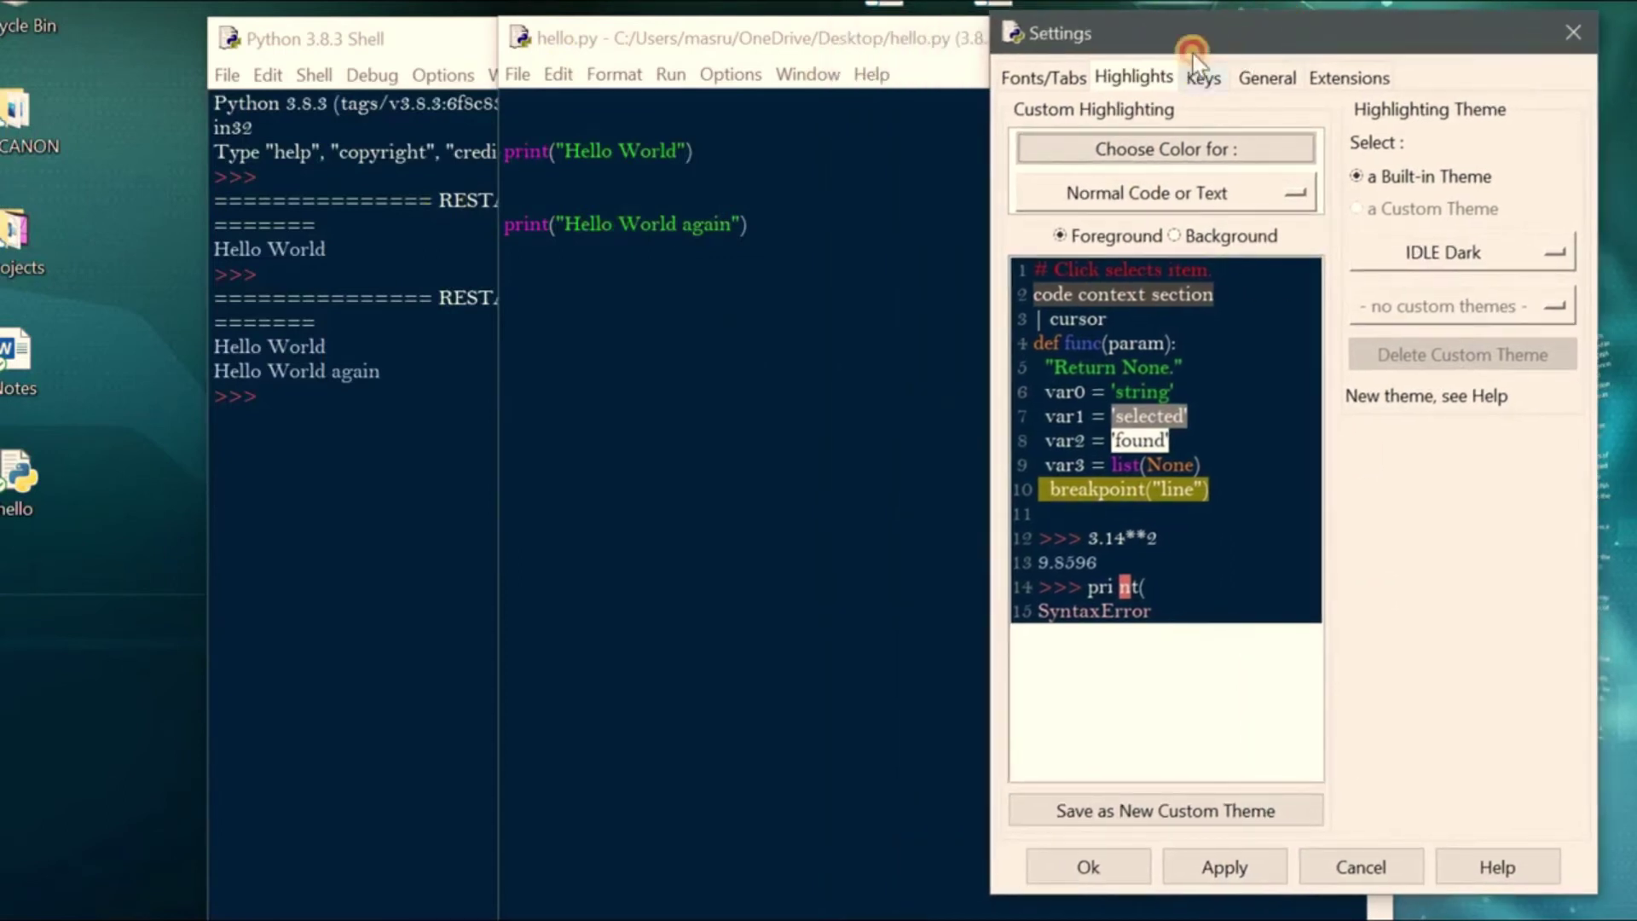
left_click_drag(1181, 7, 1170, 3)
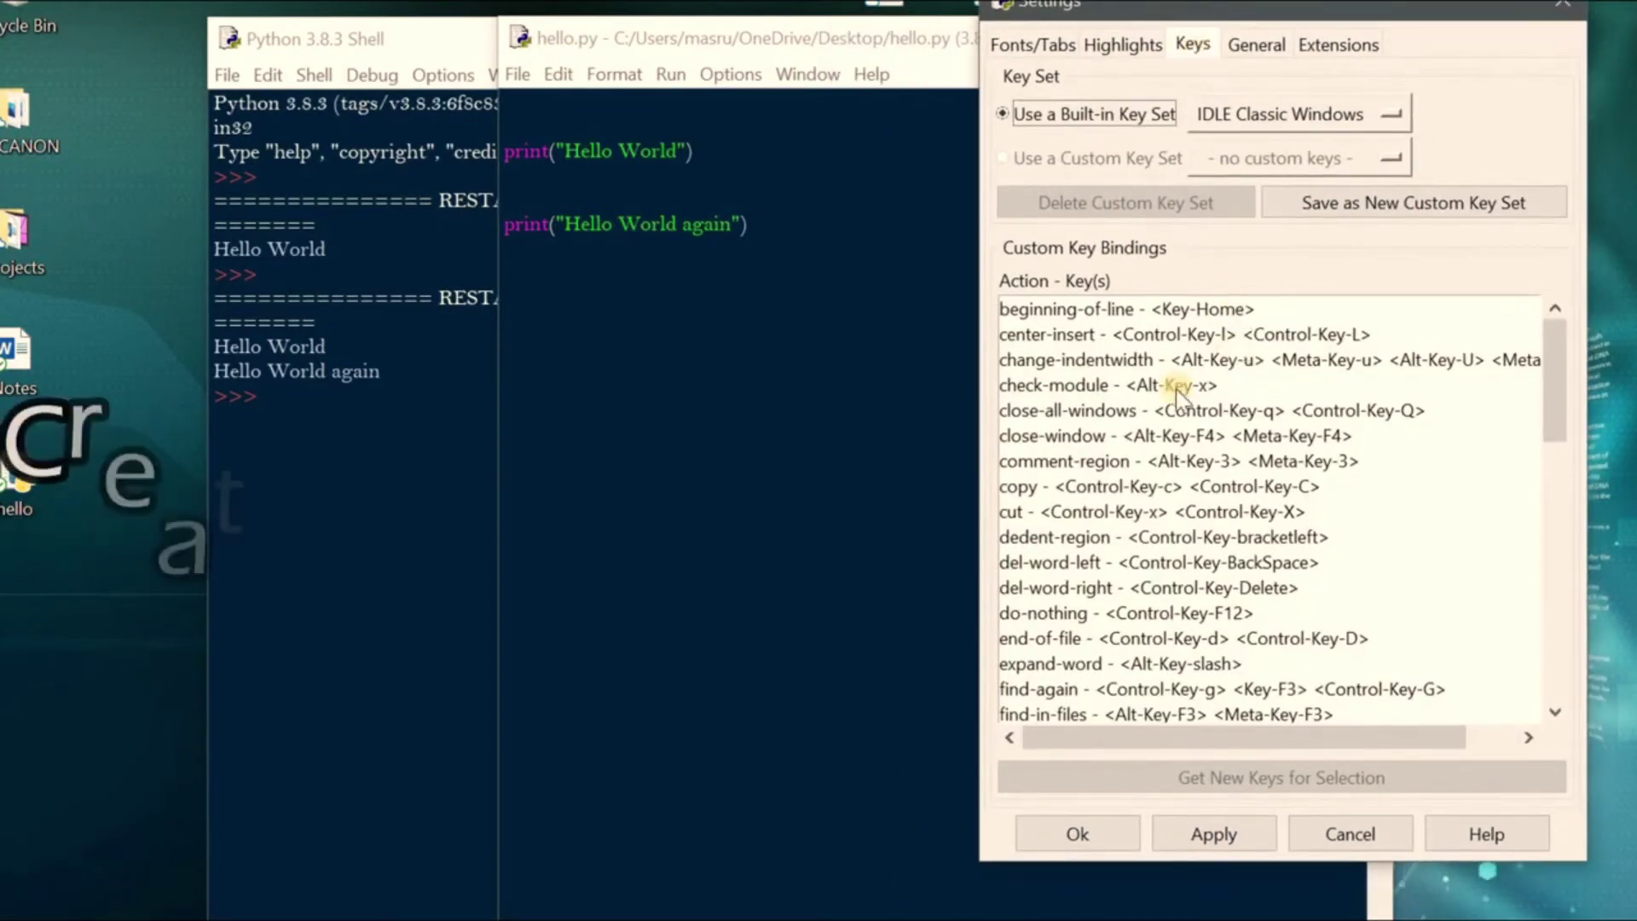
Assign the new key combination Ctrl+m to the run-module action in the custom key bindings
scroll(1109, 546, "down", 2)
scroll(1113, 546, "down", 5)
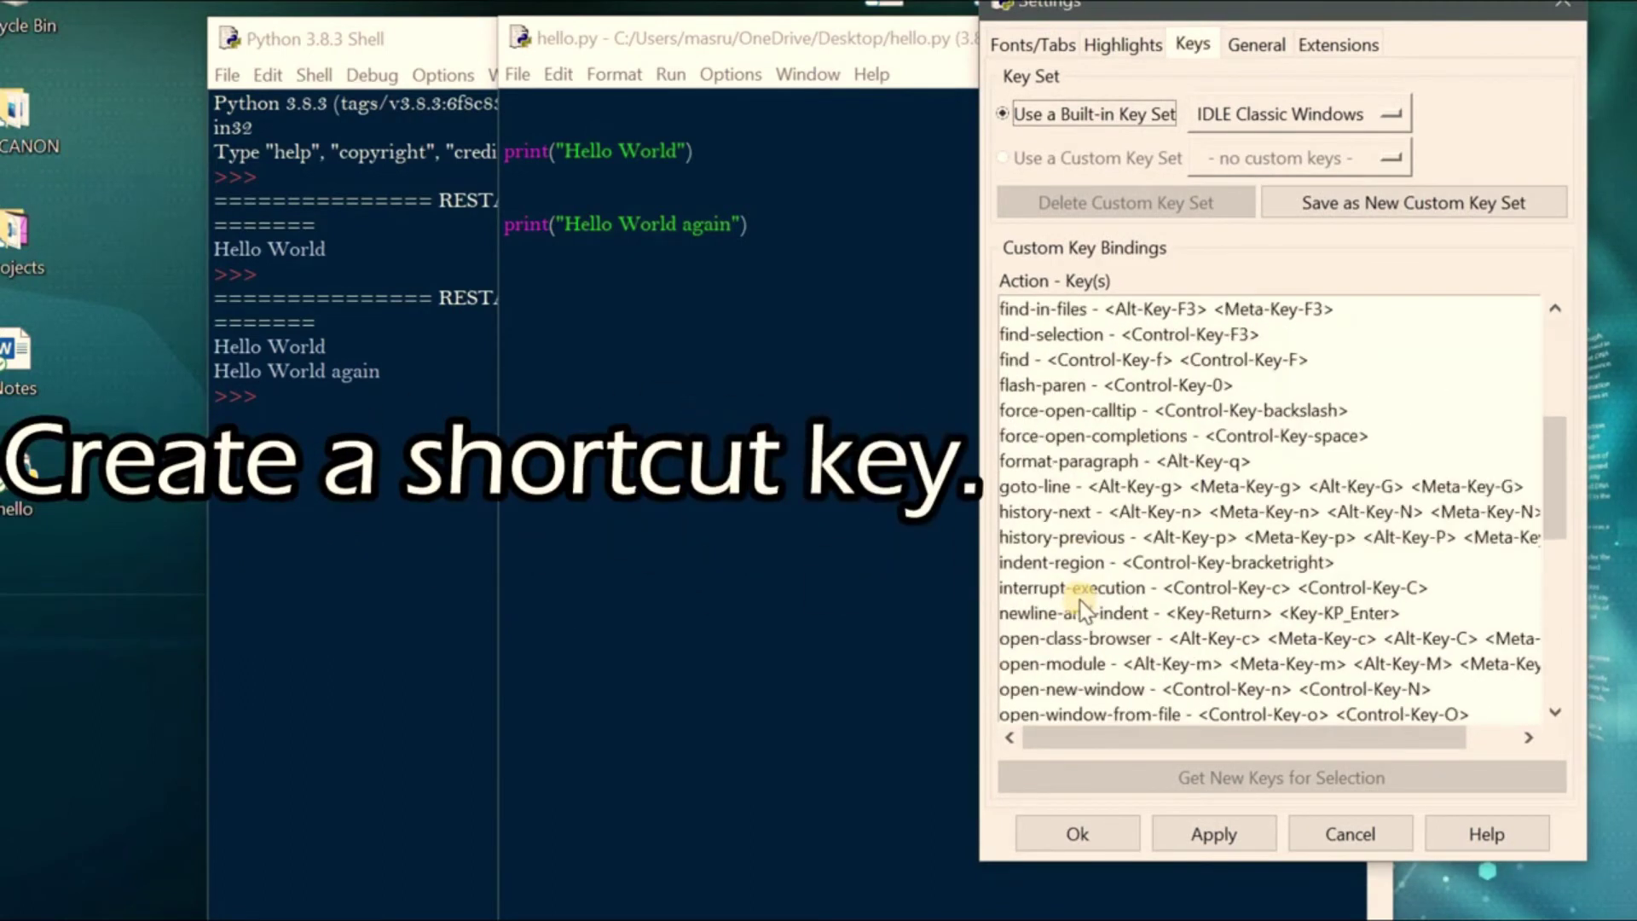
scroll(1106, 635, "down", 4)
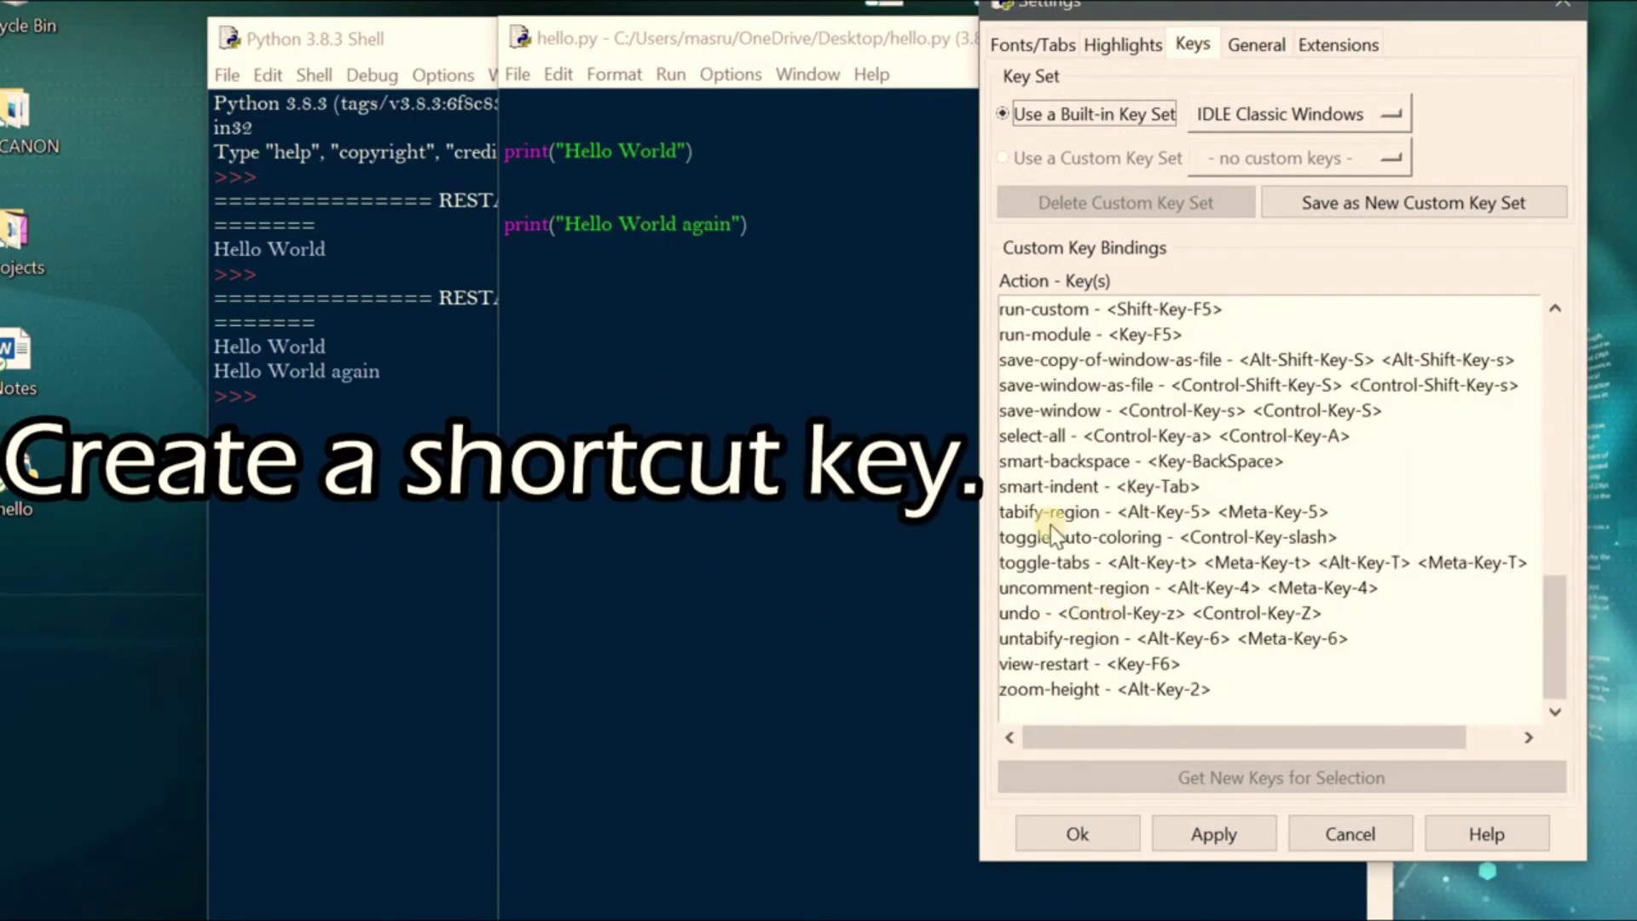
scroll(1065, 524, "up", 3)
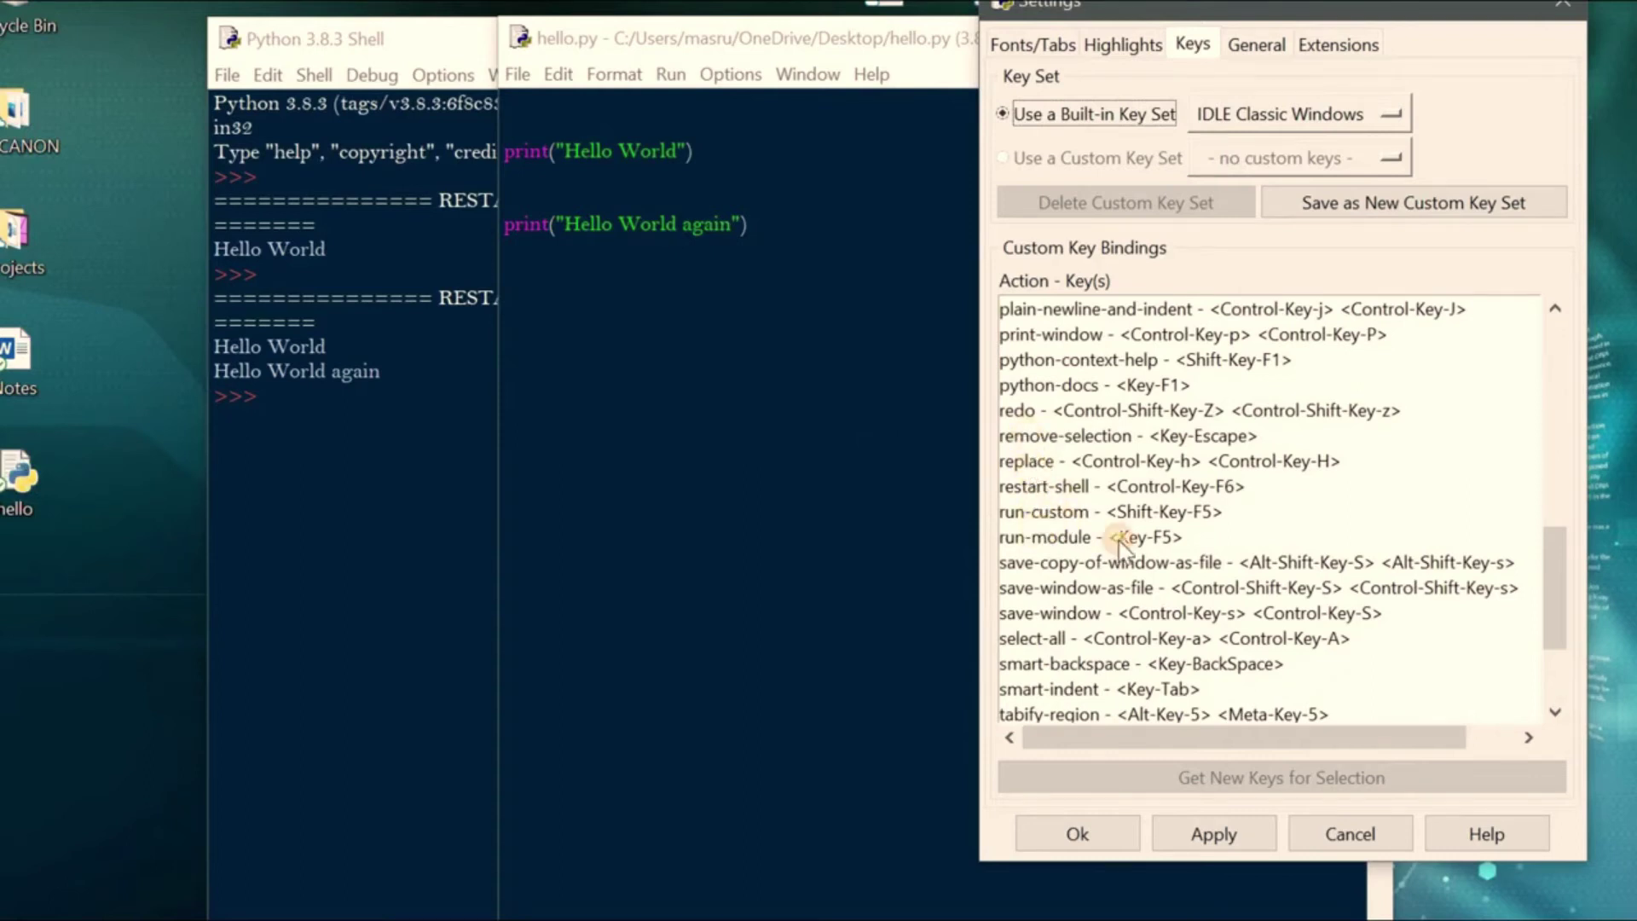
left_click(1158, 534)
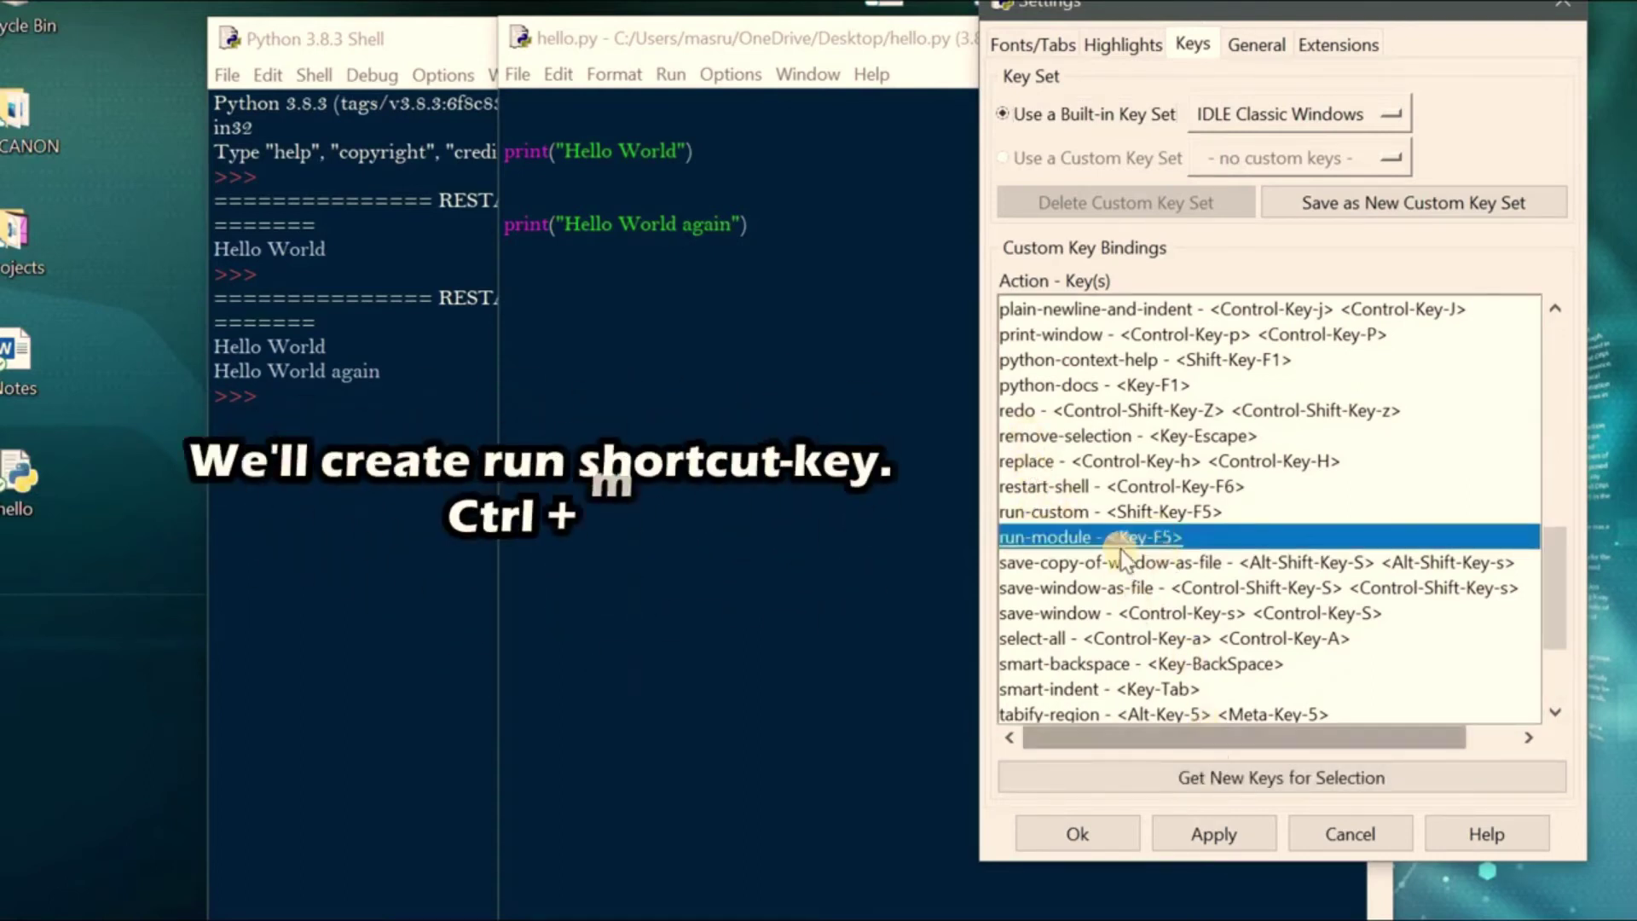
left_click(1240, 779)
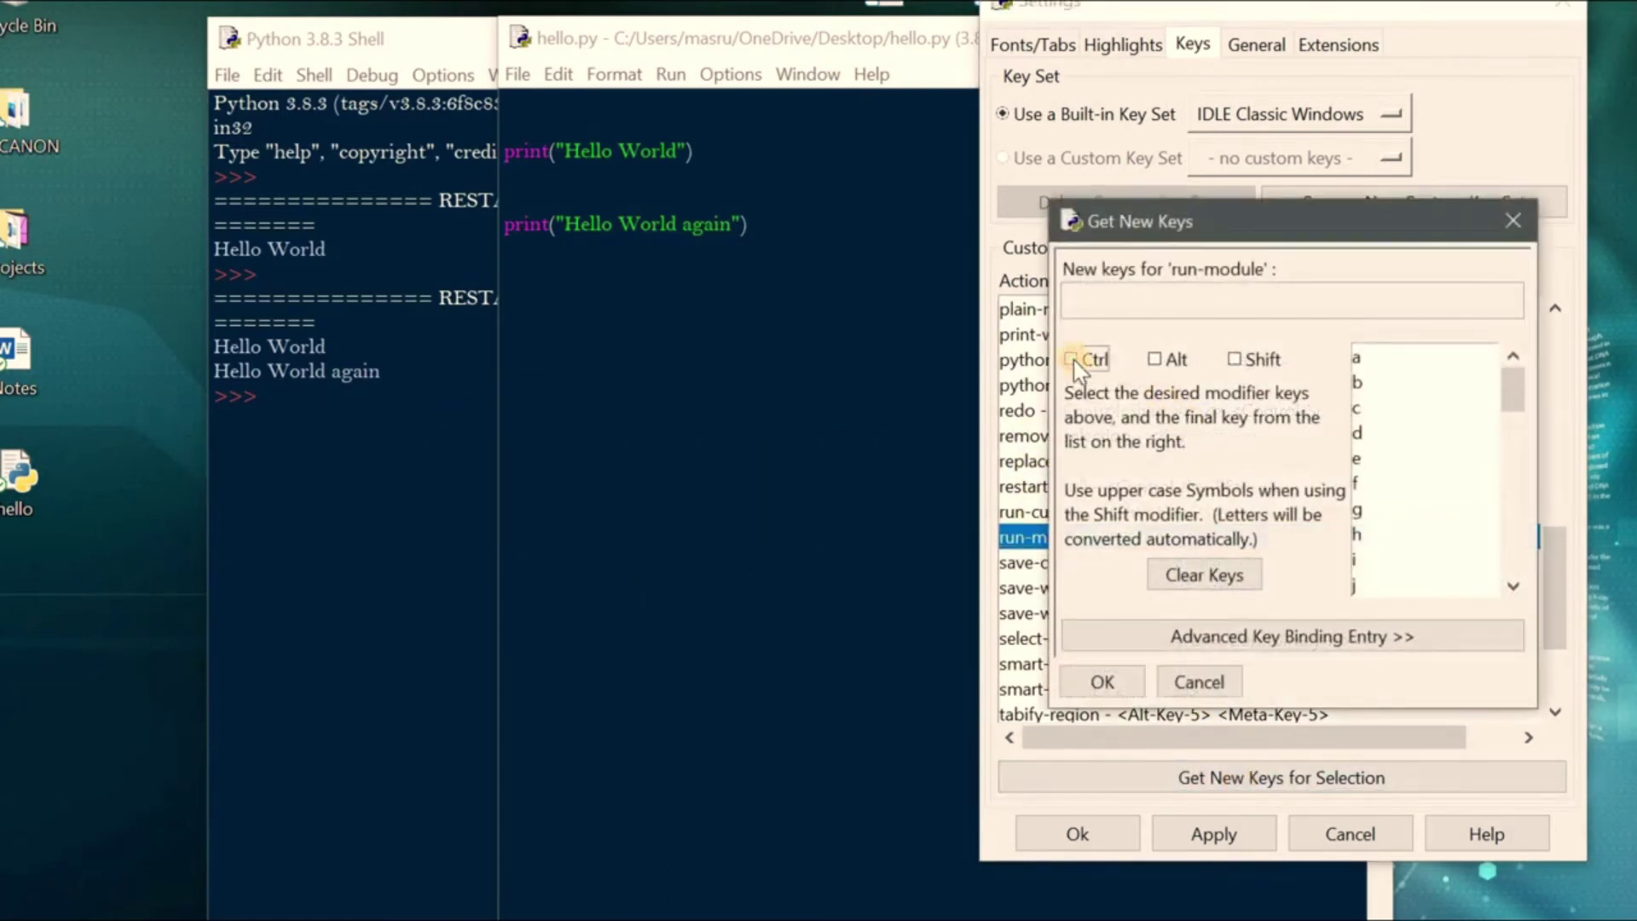
left_click(1072, 359)
scroll(1268, 515, "down", 2)
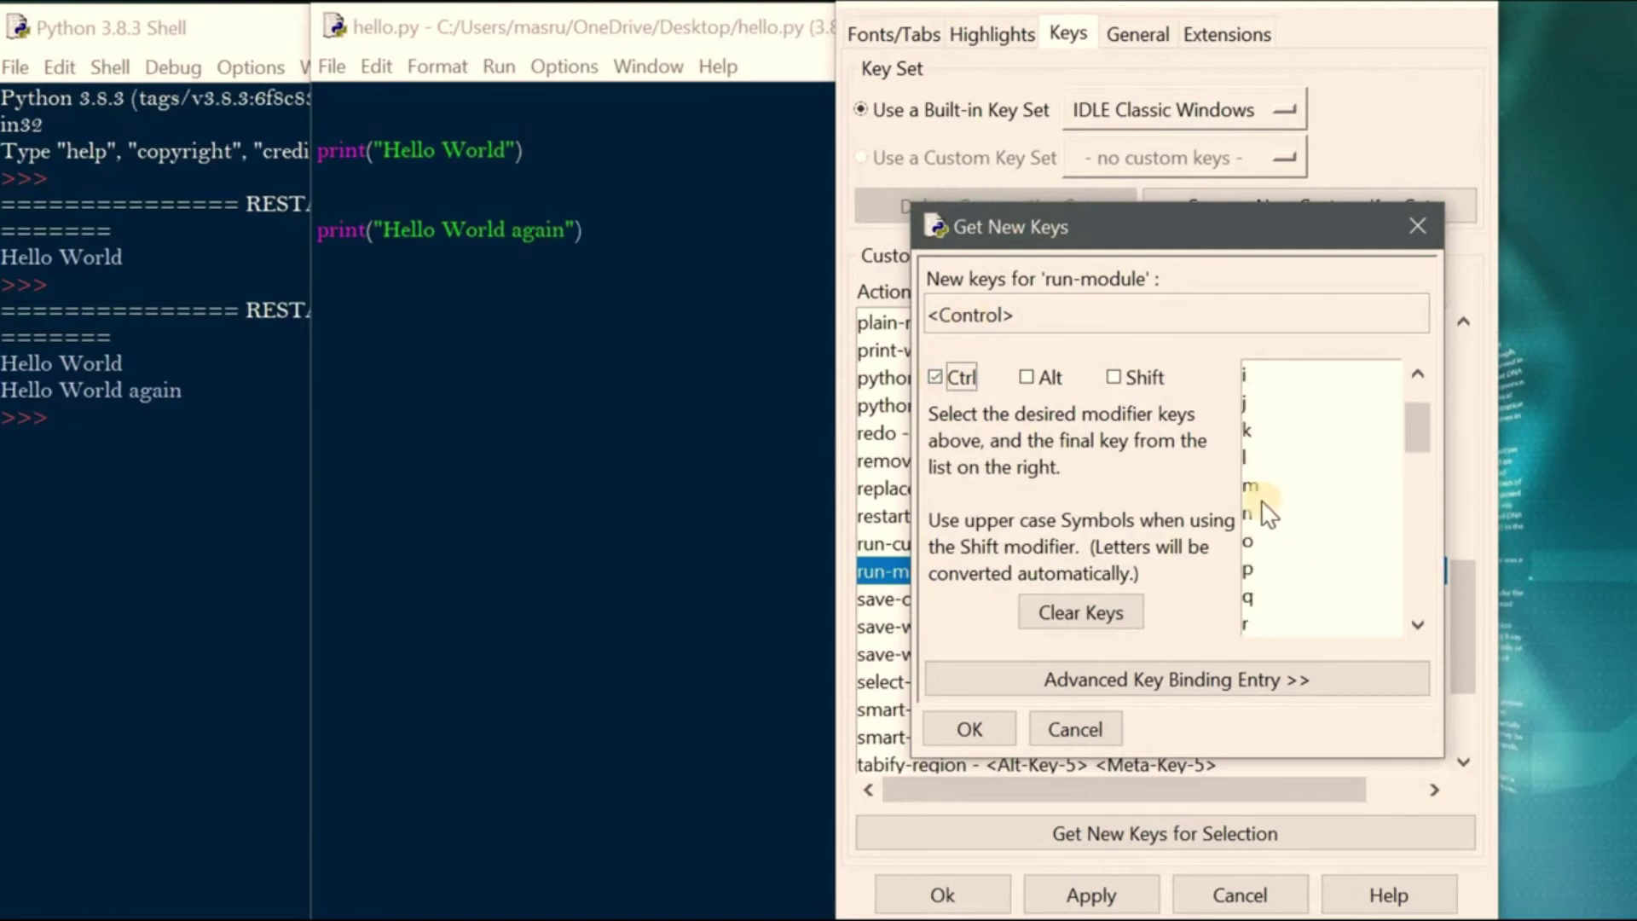
left_click(1254, 486)
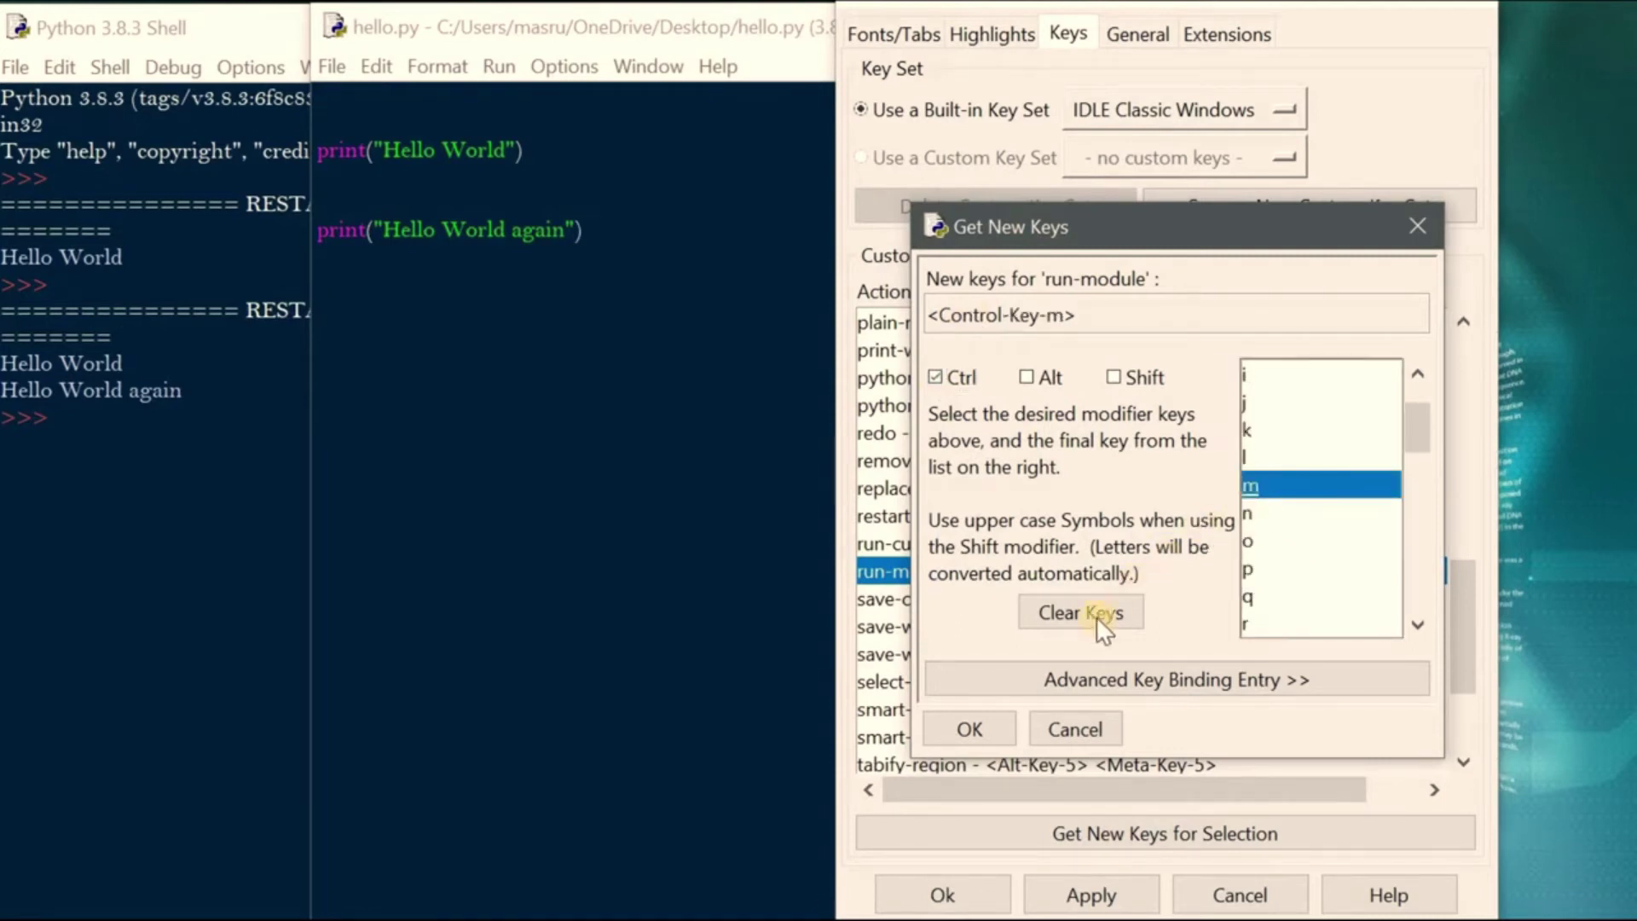
left_click(971, 728)
Save the changed bindings as a new custom key set named "run" and apply it
type("run")
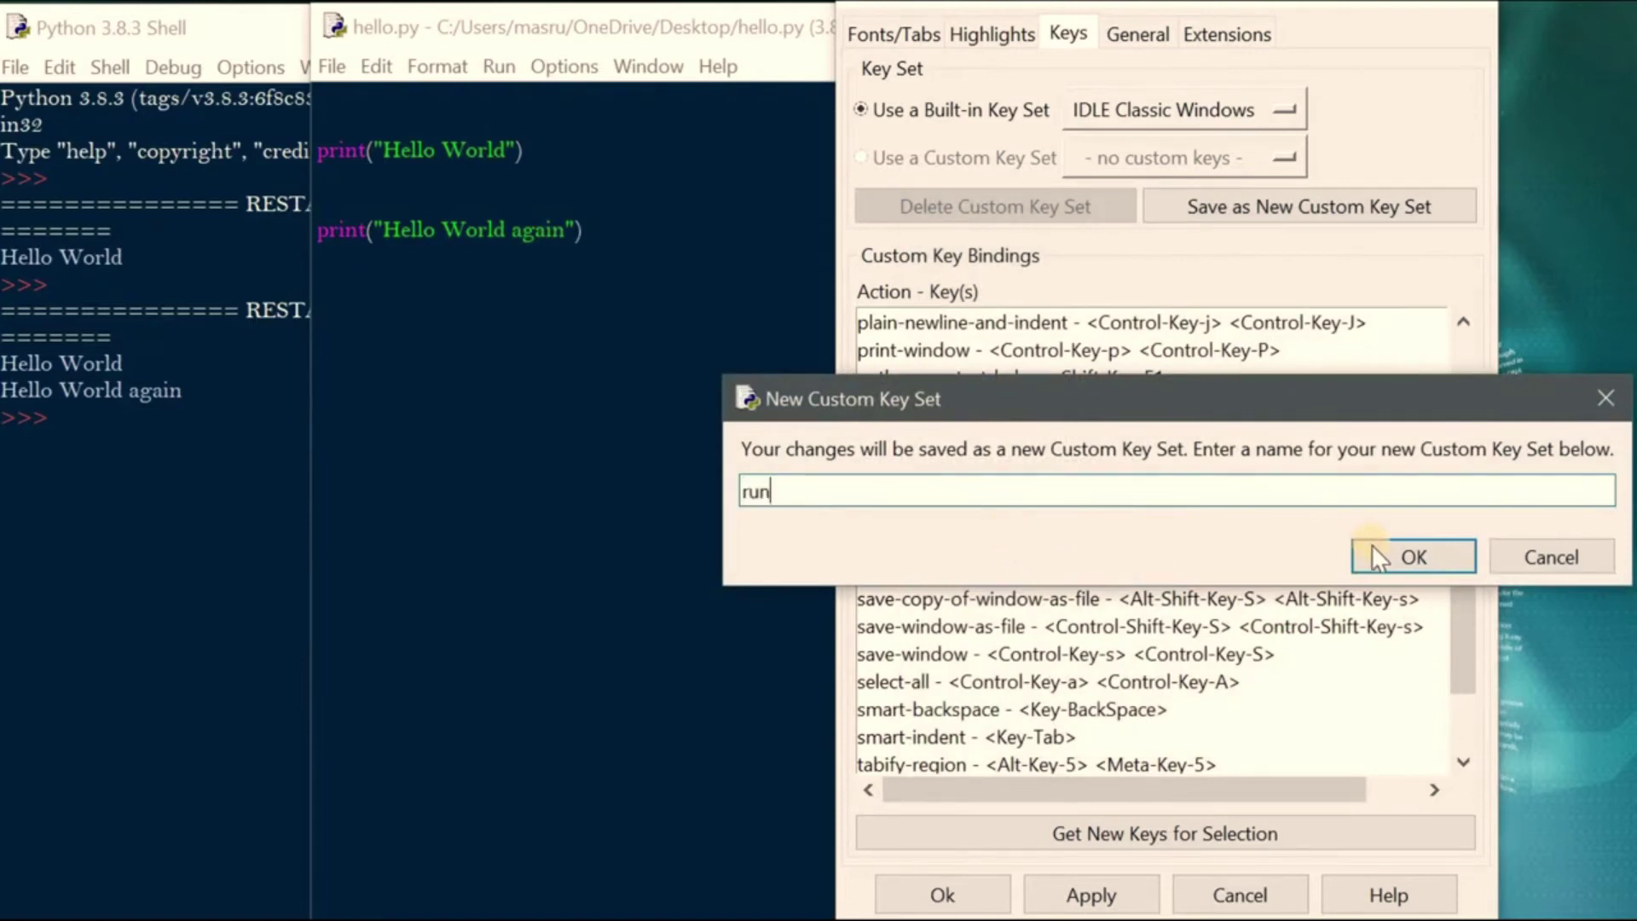
left_click(1375, 556)
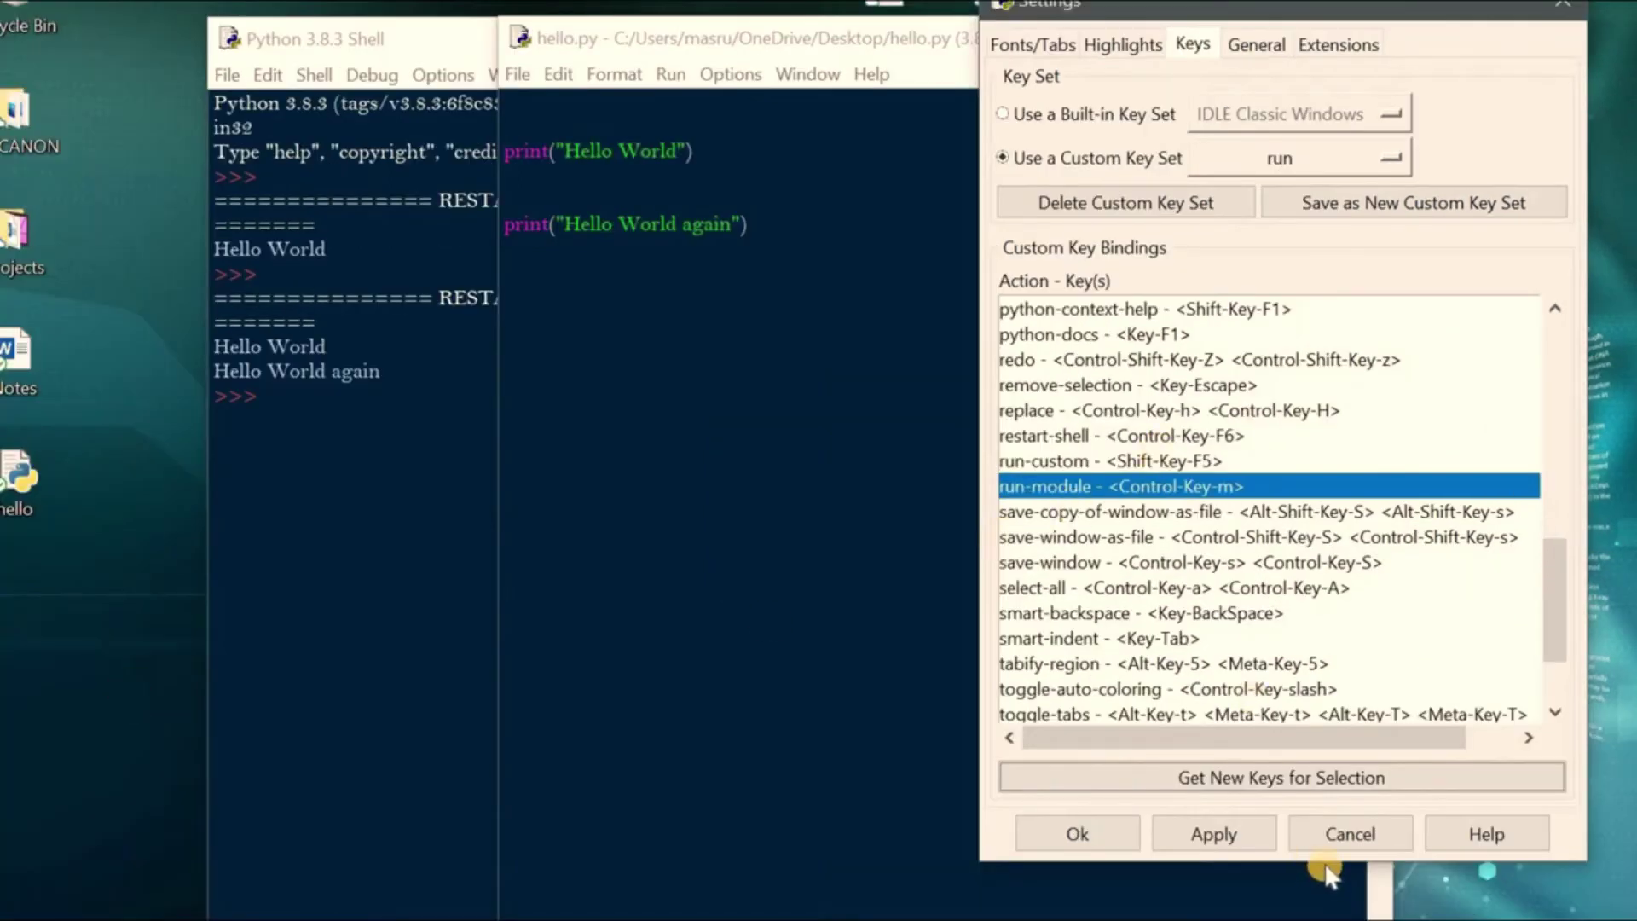
left_click(1234, 839)
Set the general preferences to open an edit window at startup with an initial window width of 100, and apply them
left_click(1272, 45)
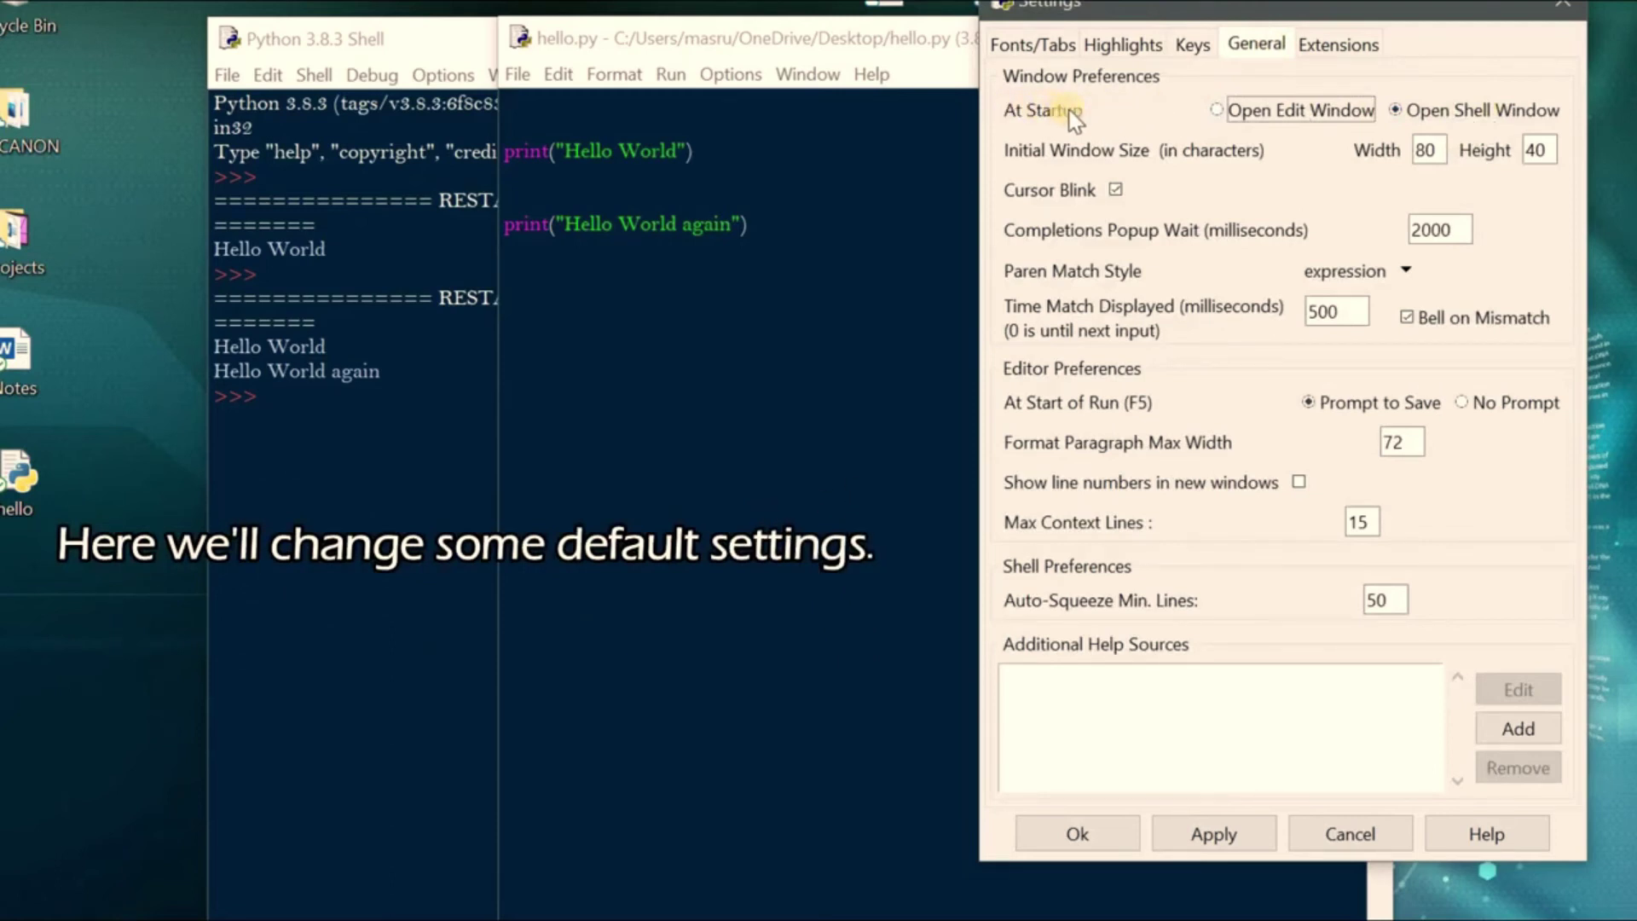
left_click(1235, 113)
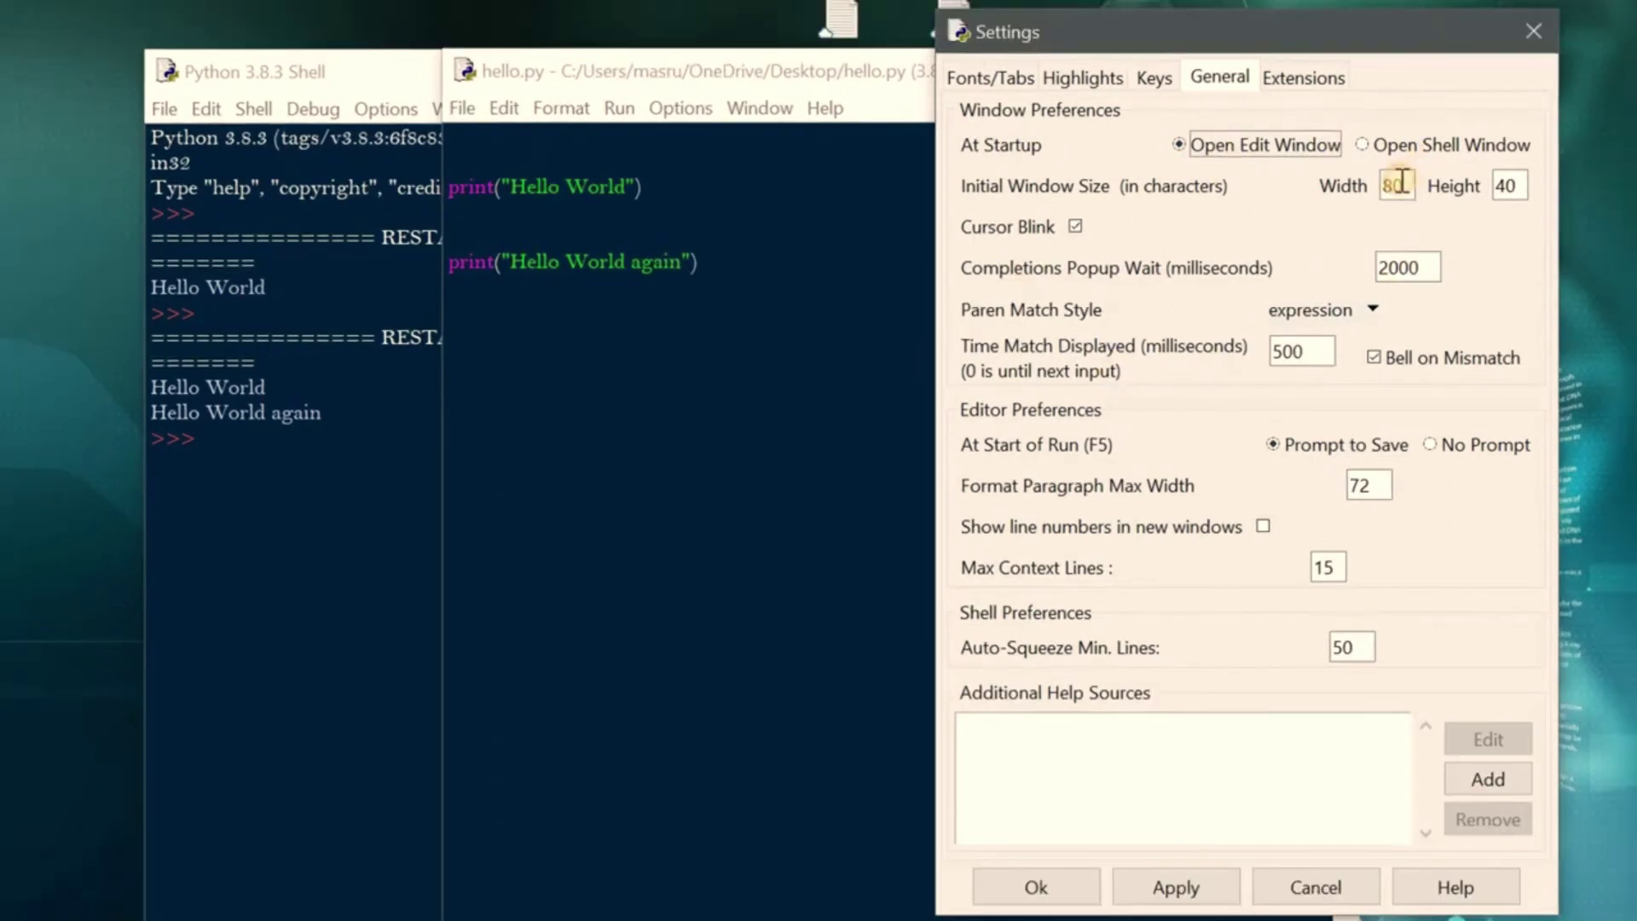
left_click(1421, 151)
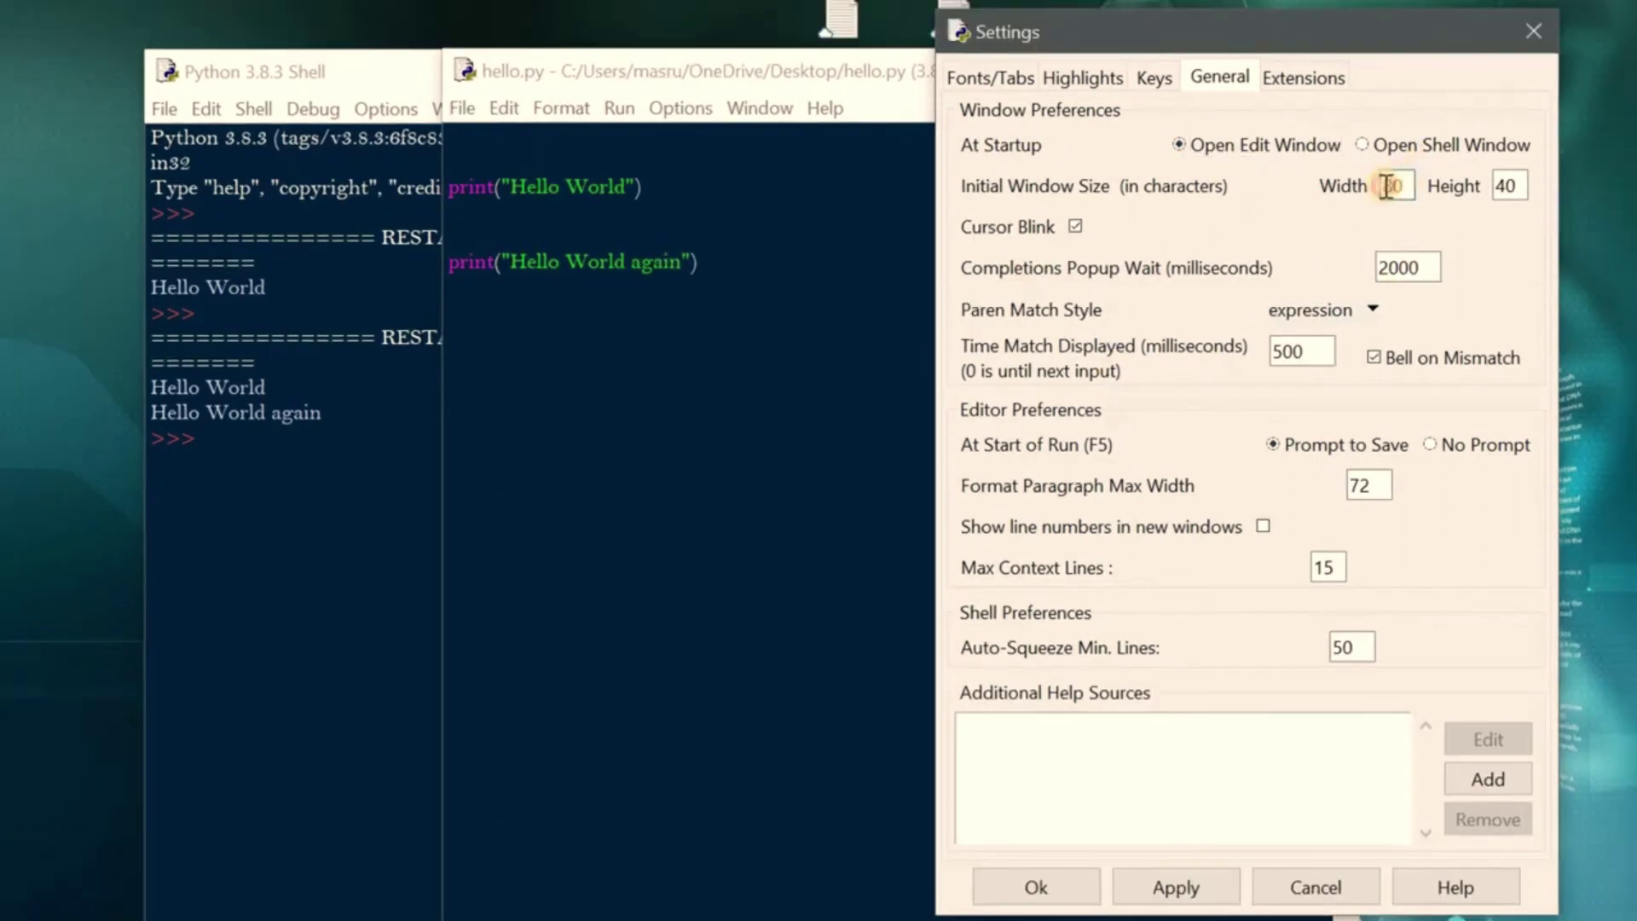
type("100")
left_click(1203, 885)
left_click(1036, 887)
Close the shell and the hello.py editor, and relaunch IDLE to check its startup window
left_click(391, 263)
left_click(1027, 71)
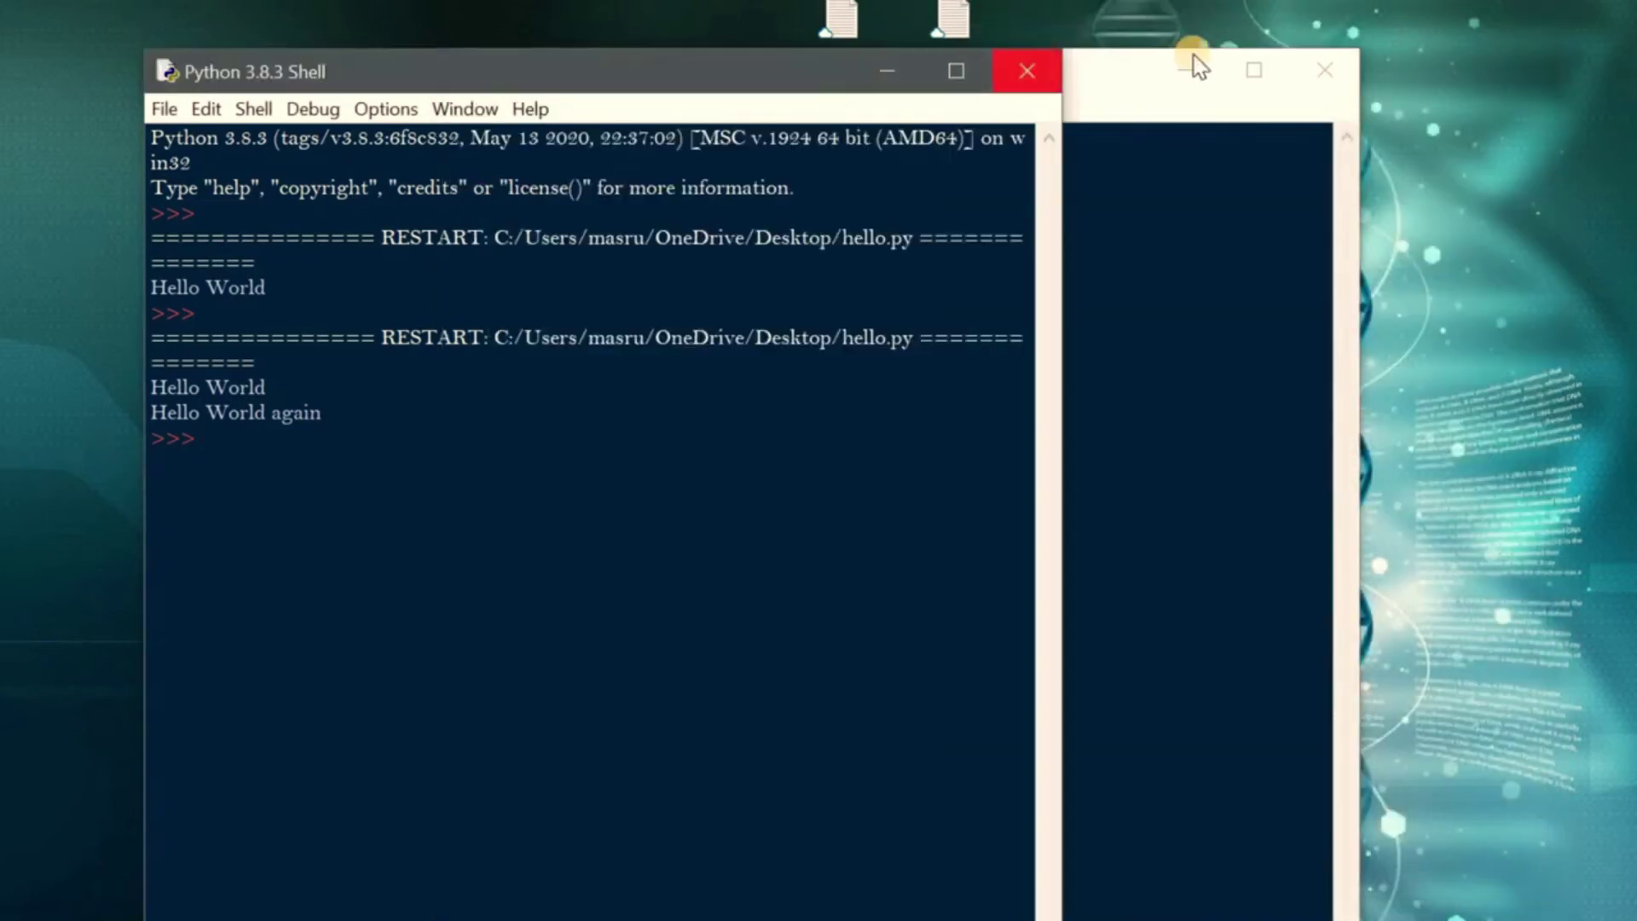
left_click(1324, 69)
left_click(515, 896)
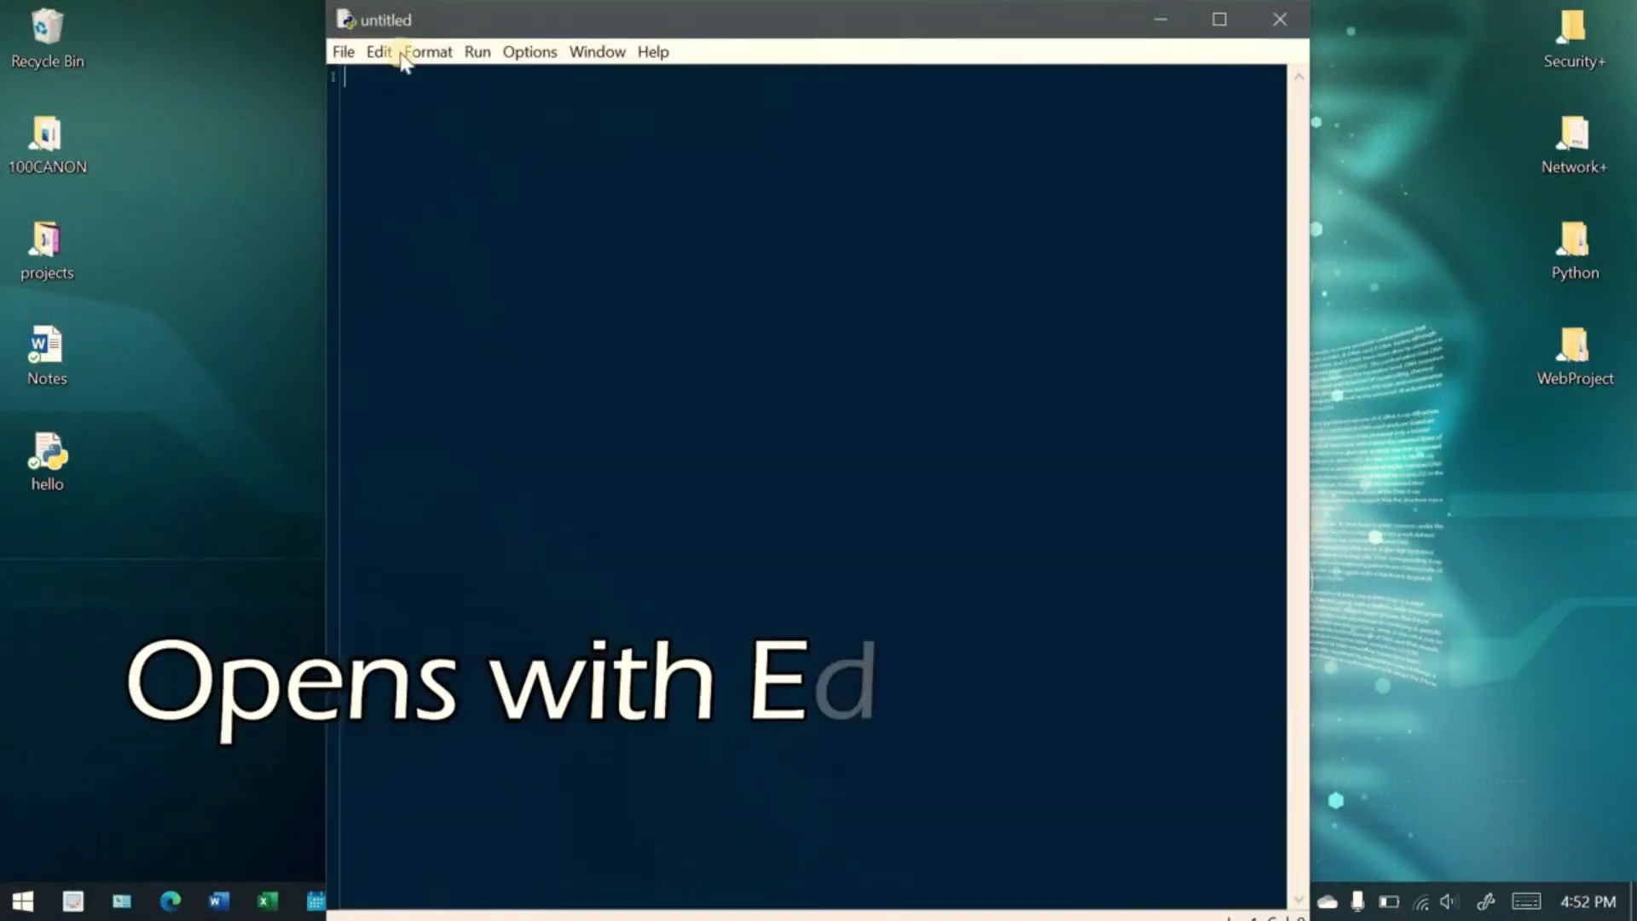
double_click(370, 17)
double_click(376, 19)
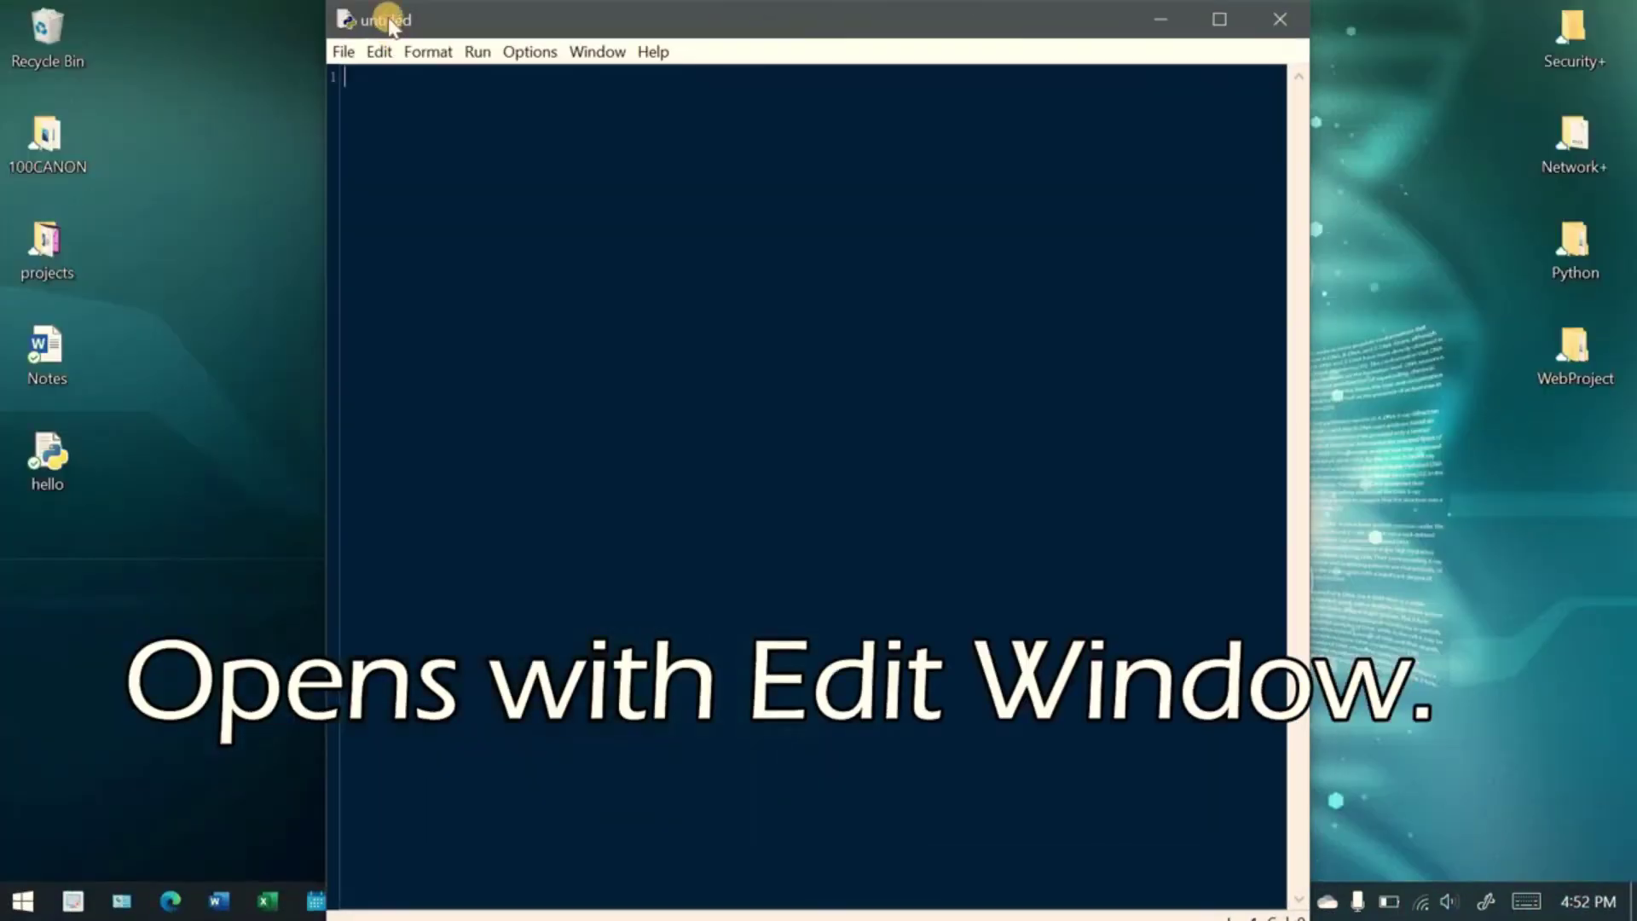
Open hello.py from the Desktop folder in the editor
left_click(341, 52)
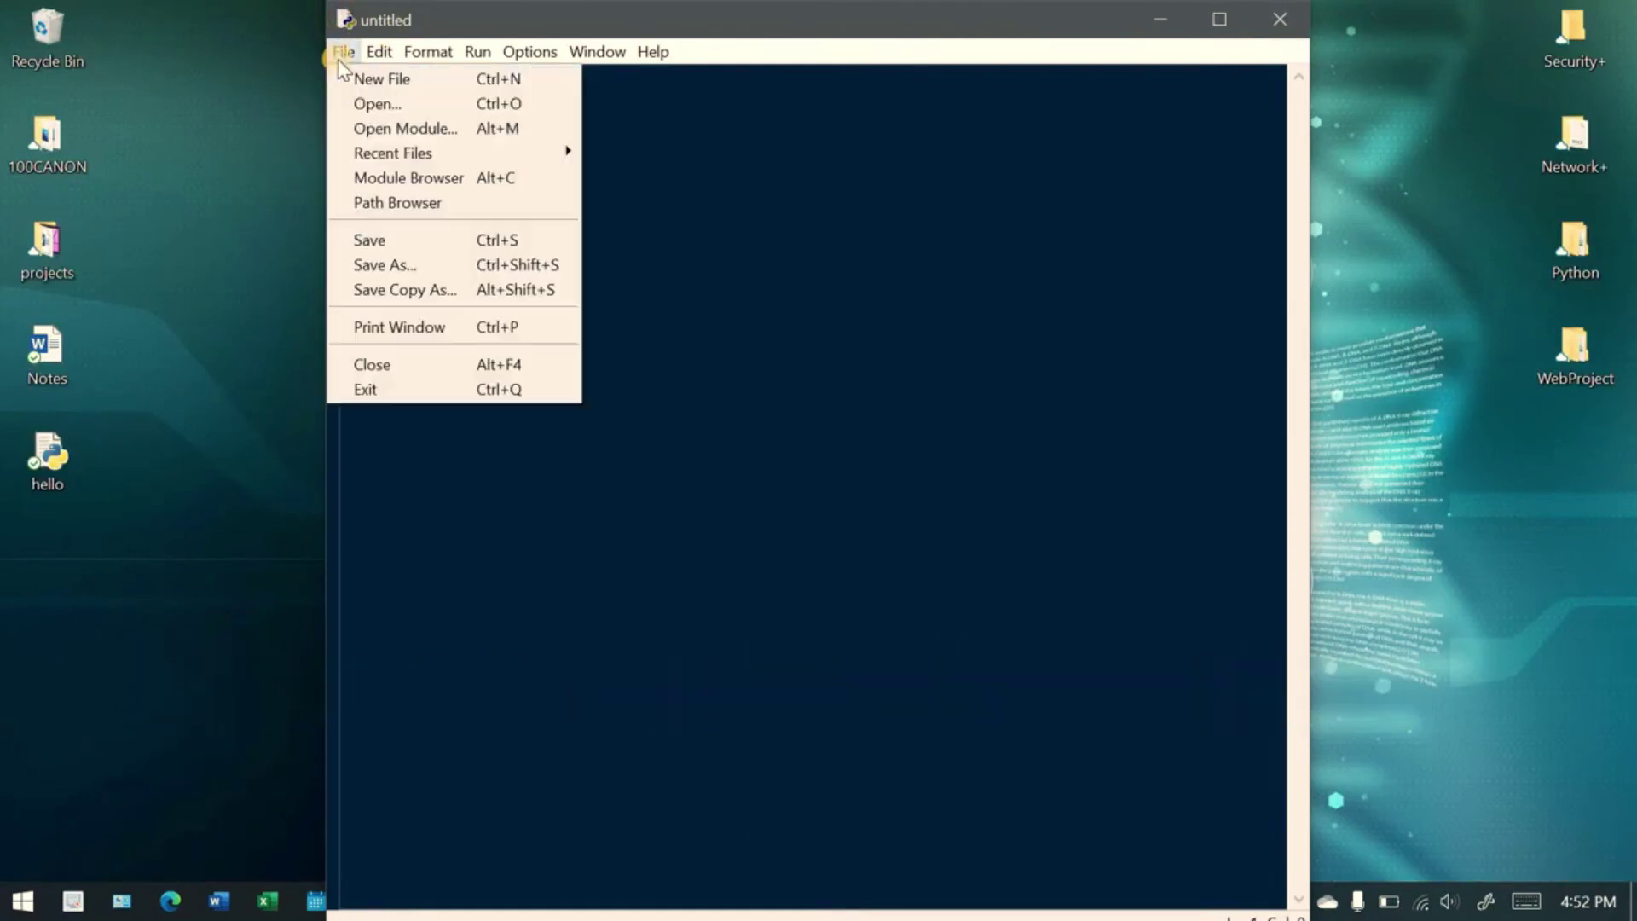
left_click(363, 103)
left_click(444, 247)
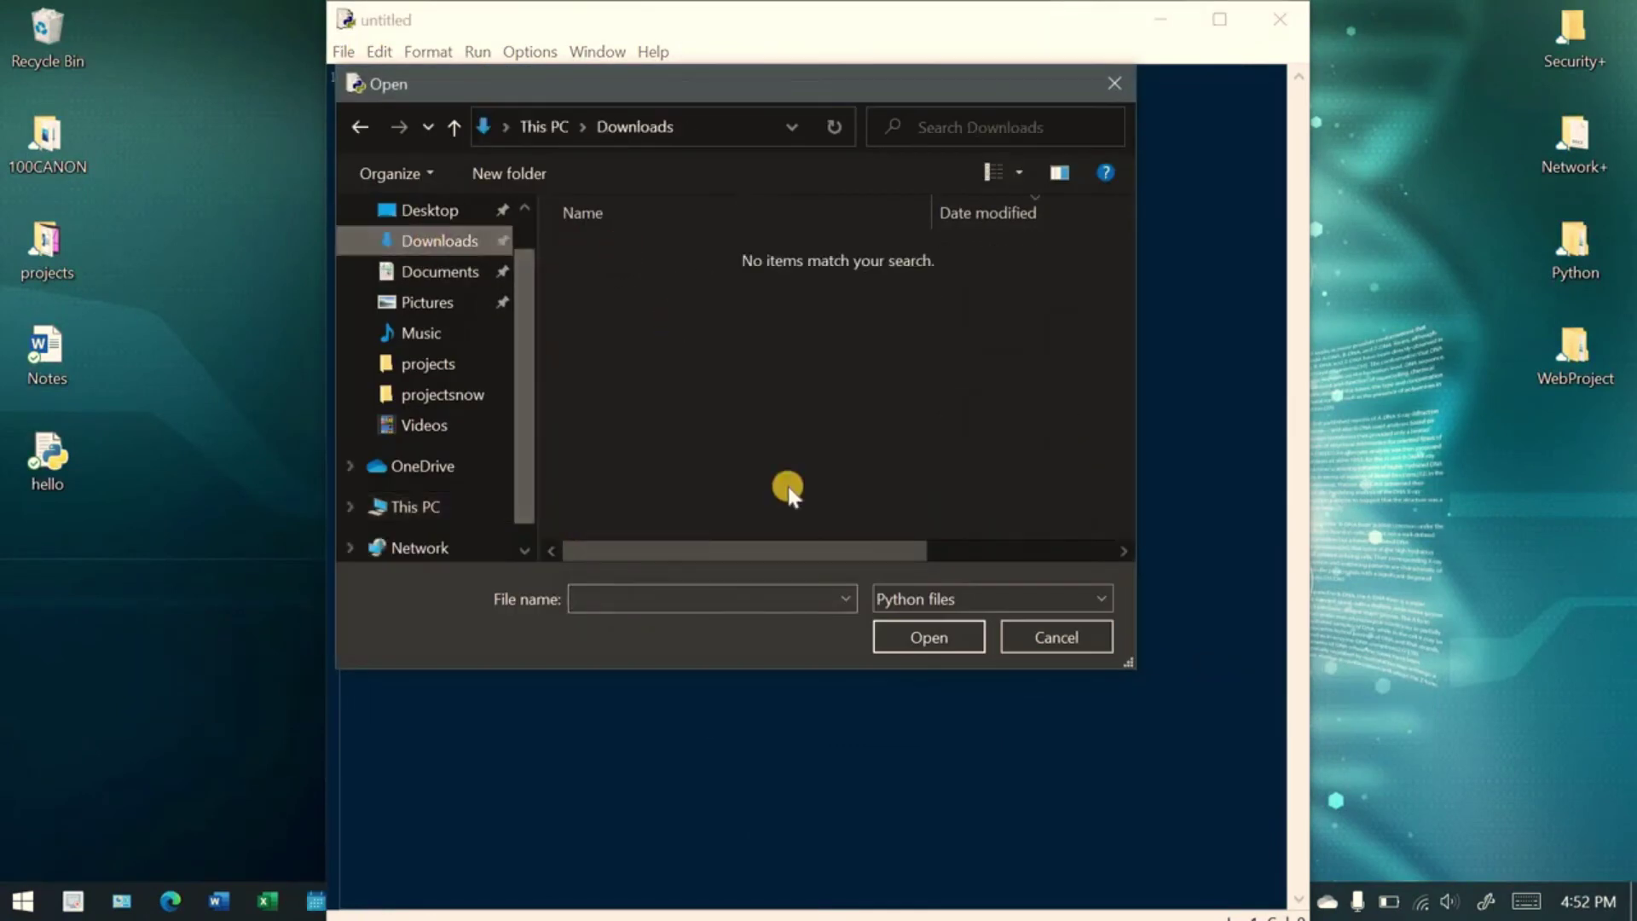
left_click(418, 211)
double_click(600, 404)
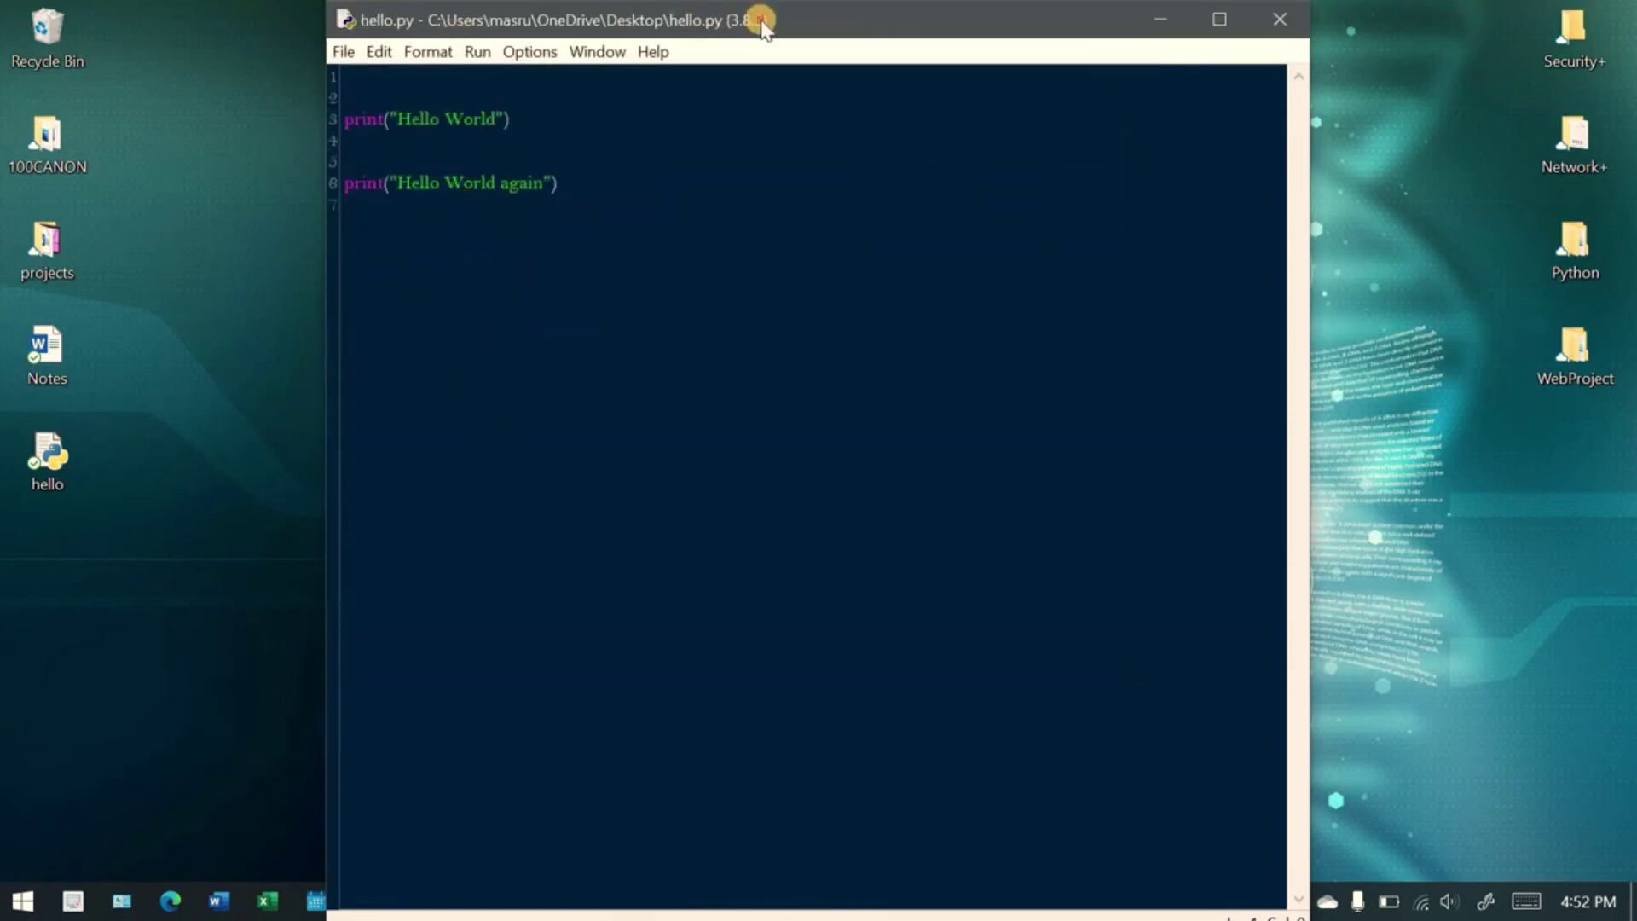
Maximize the hello.py editor window and run the script with the custom run-module binding
double_click(735, 26)
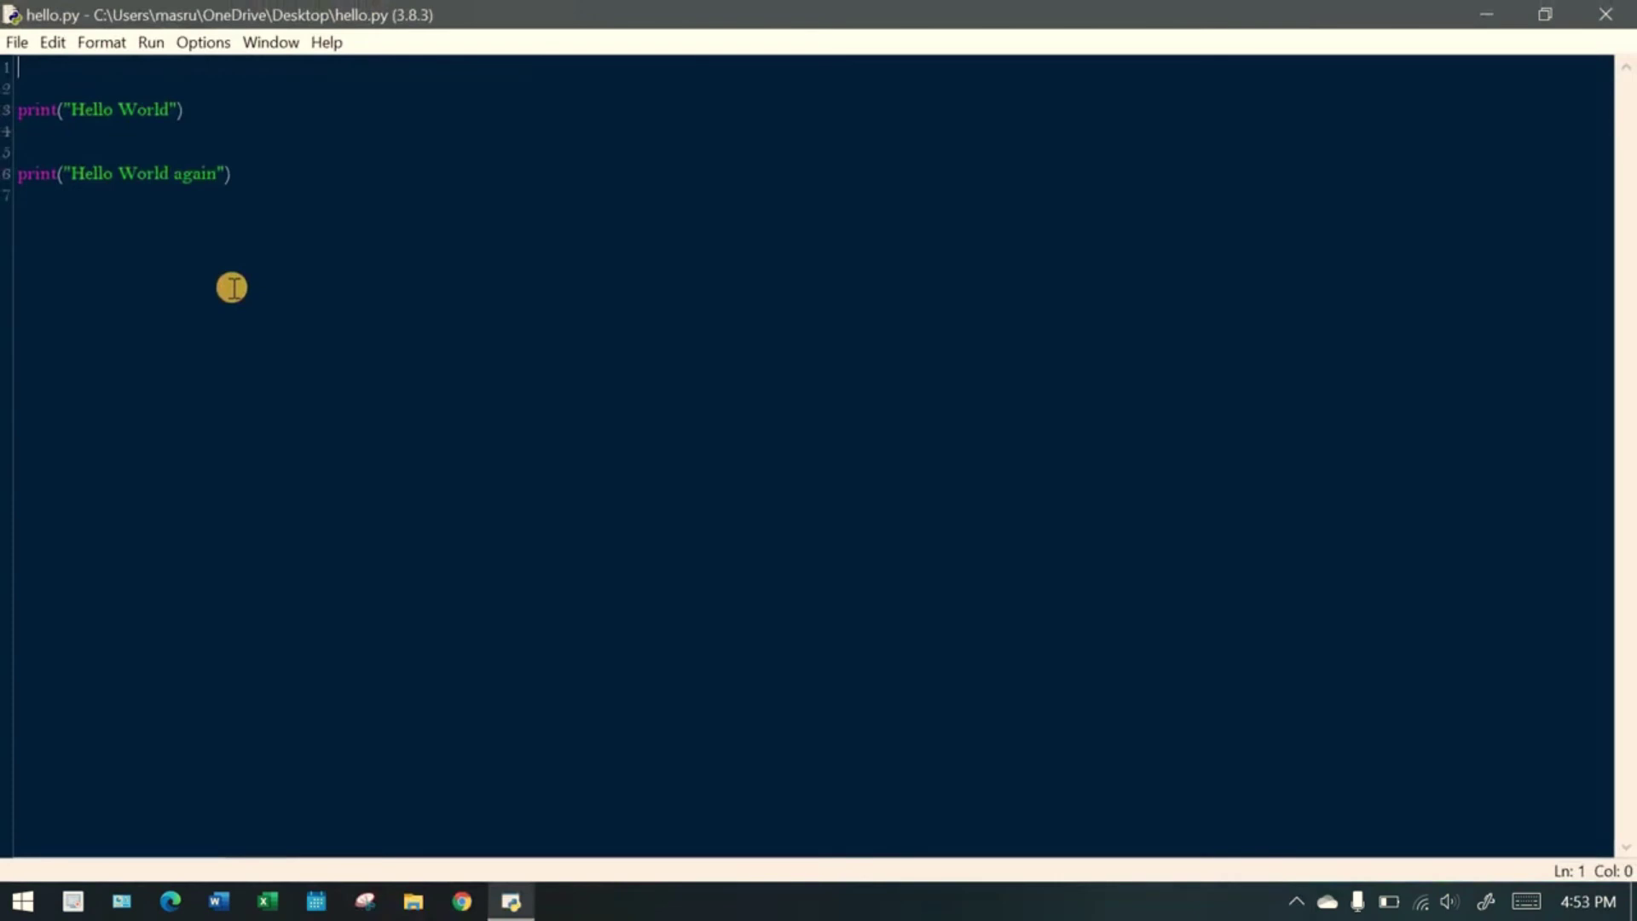
left_click(293, 206)
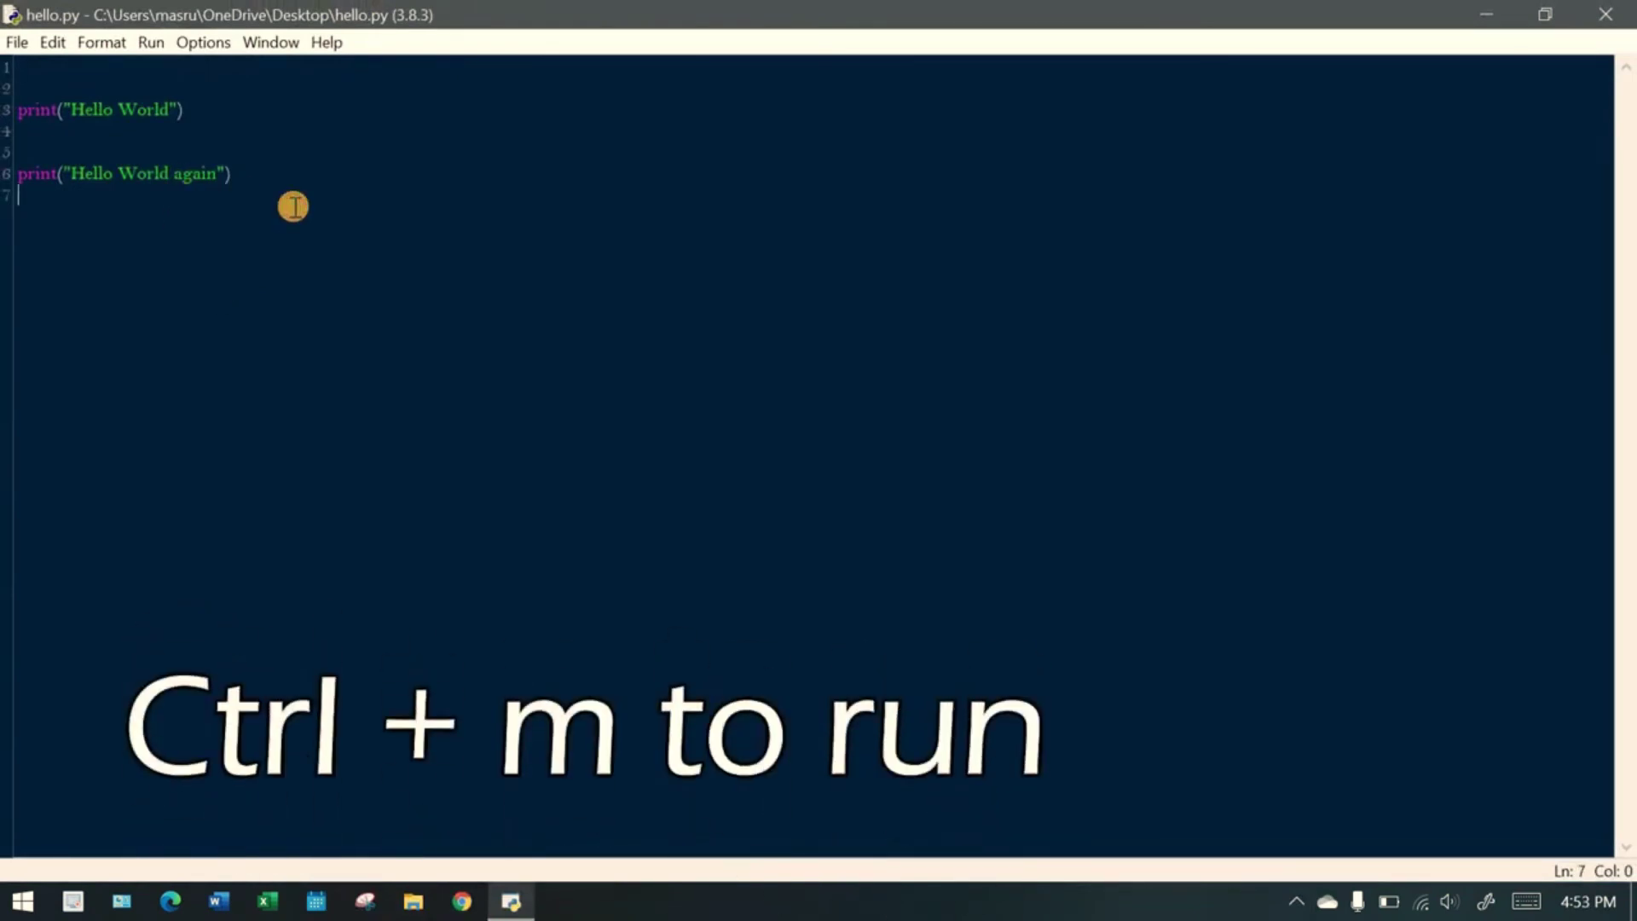
key("ctrl+m")
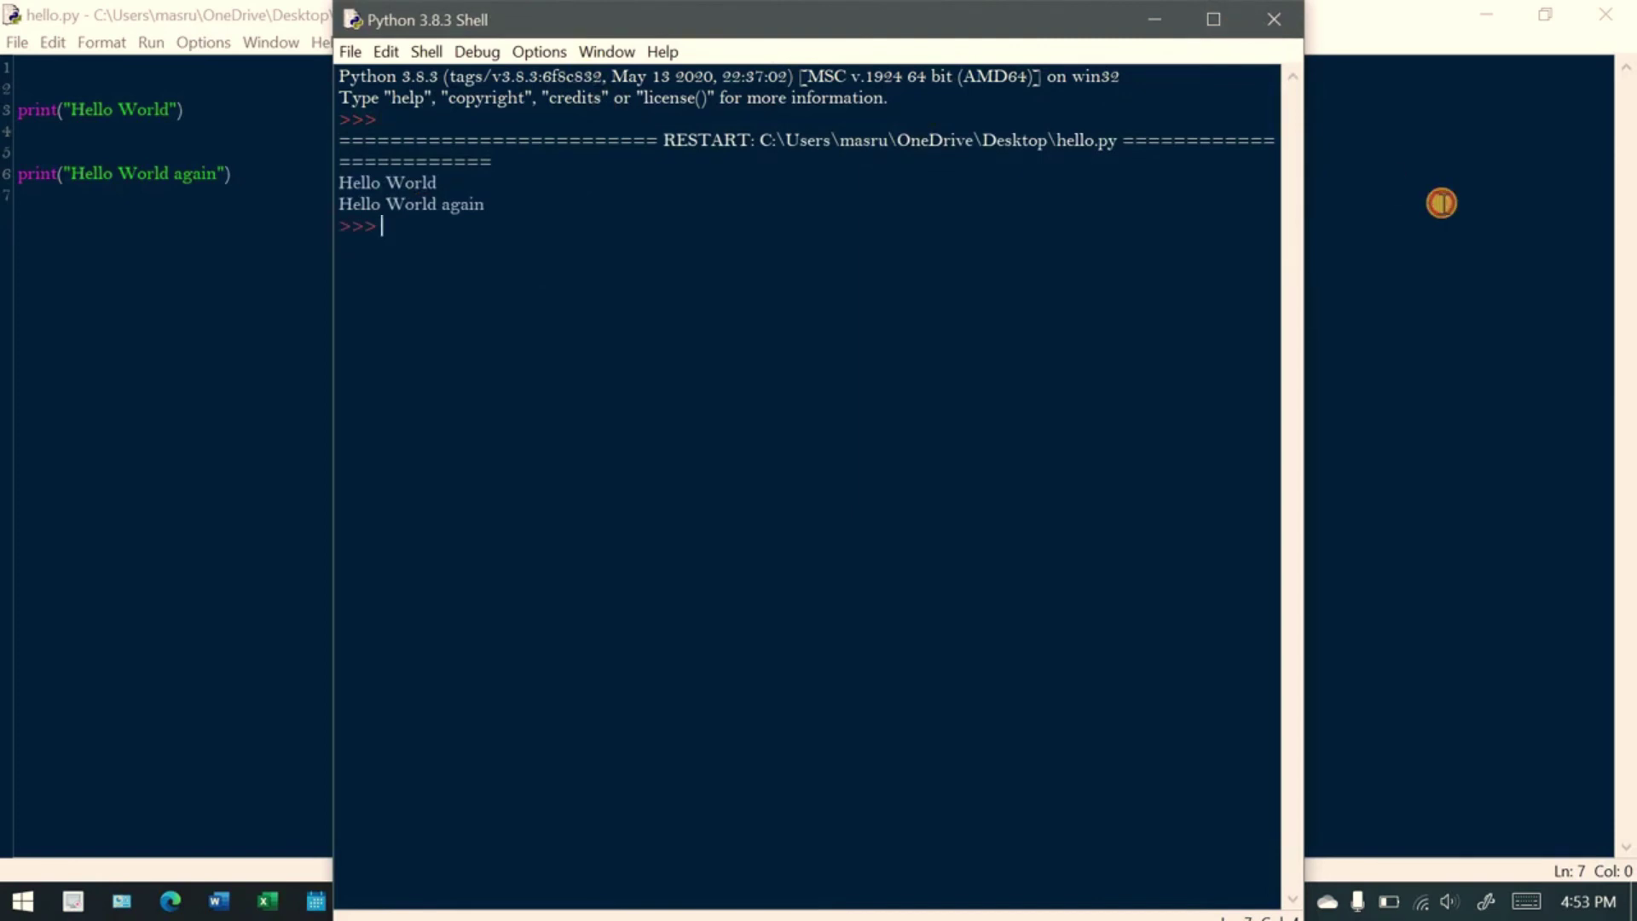
Add print("Hello World, I am customized now!") on line 9 of hello.py
left_click(1441, 203)
key("Return")
key("Return")
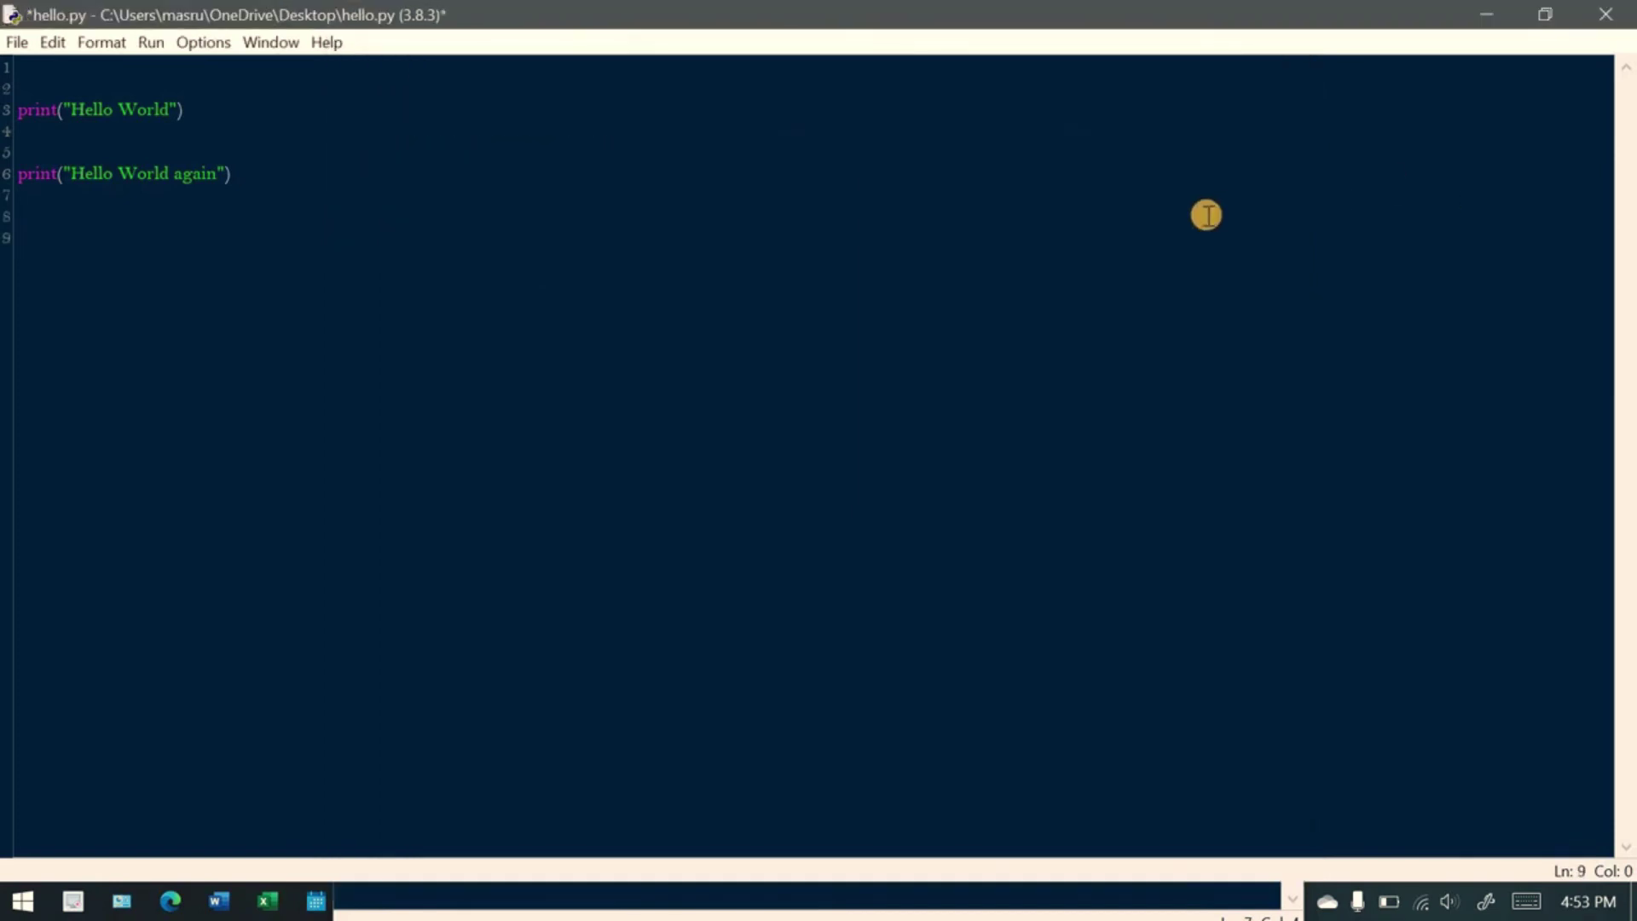
type("print(\"")
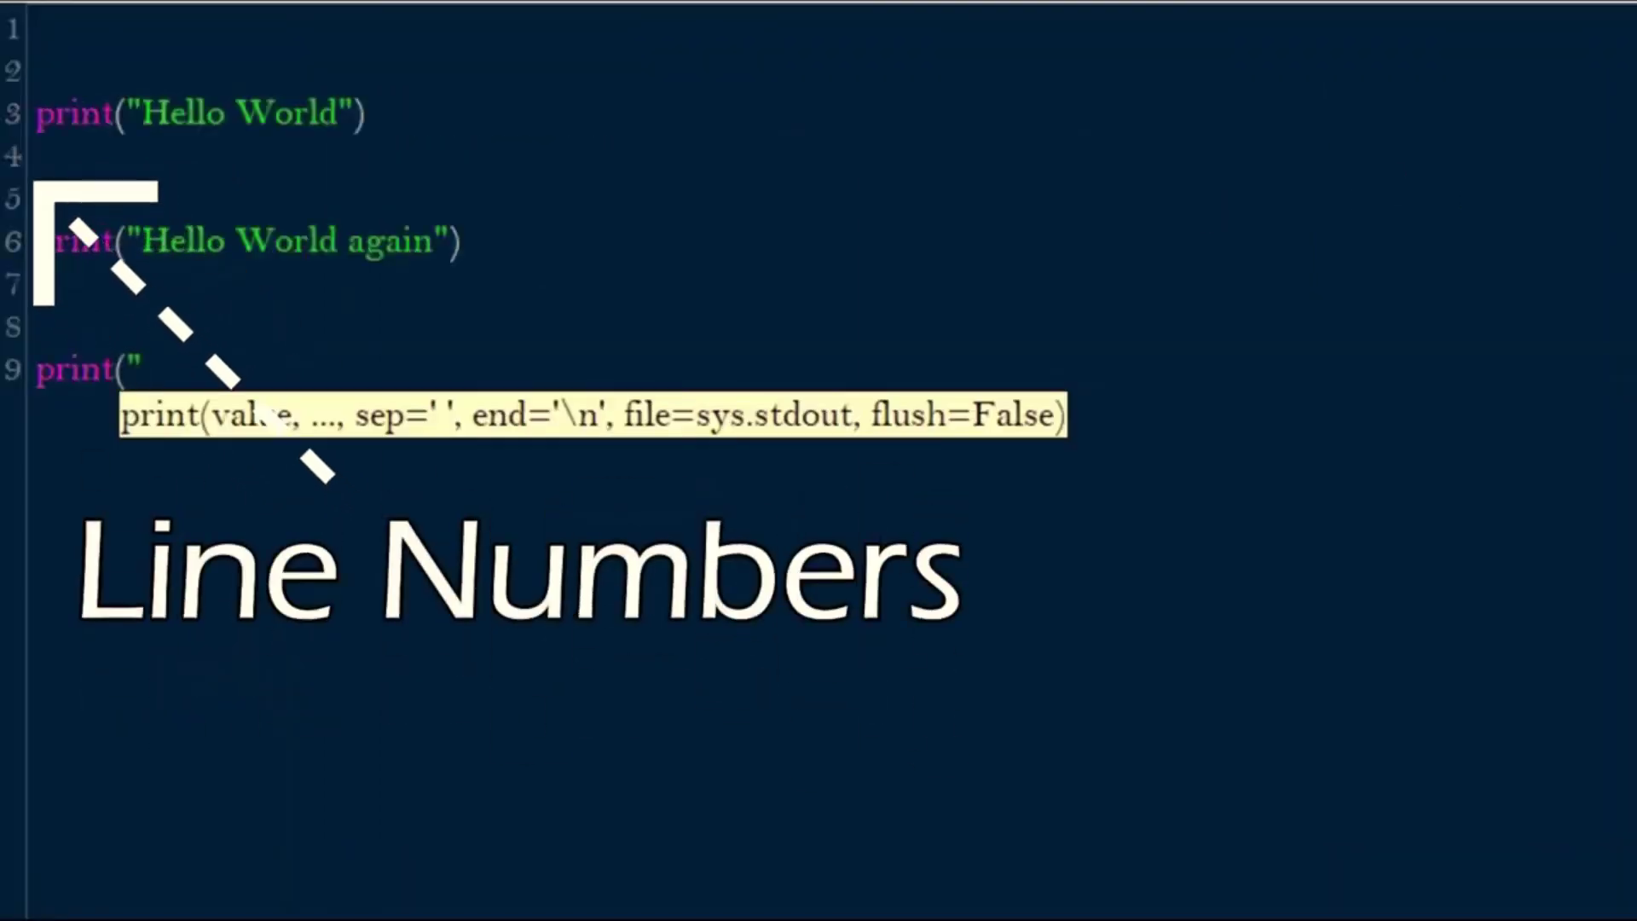
type("Hello World, I am x")
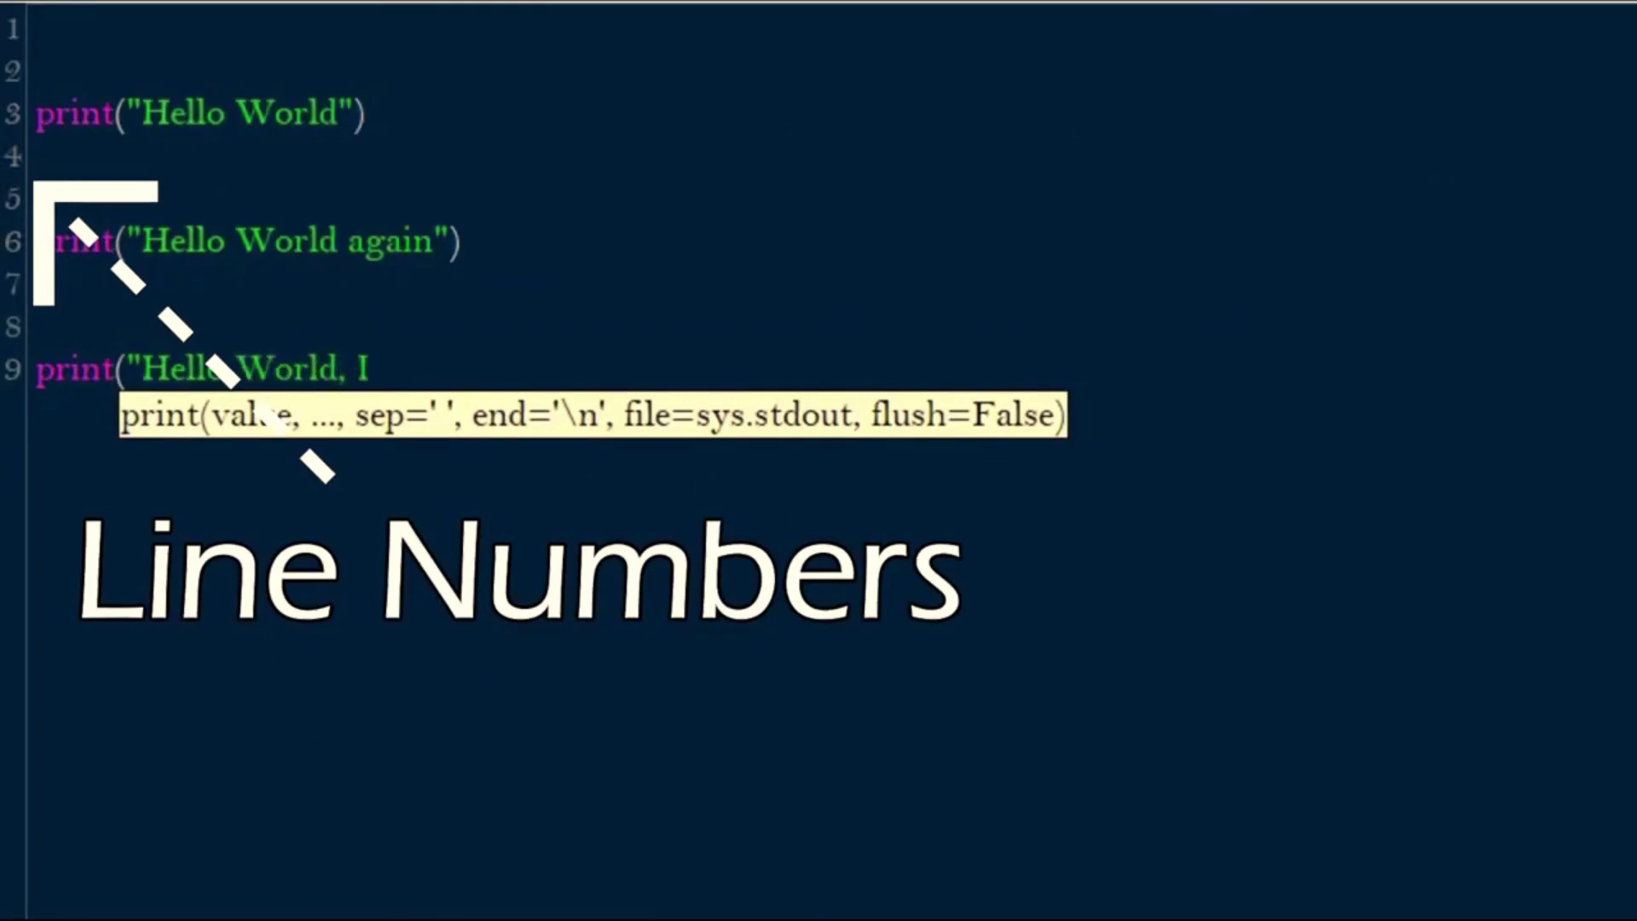
type("ustomize")
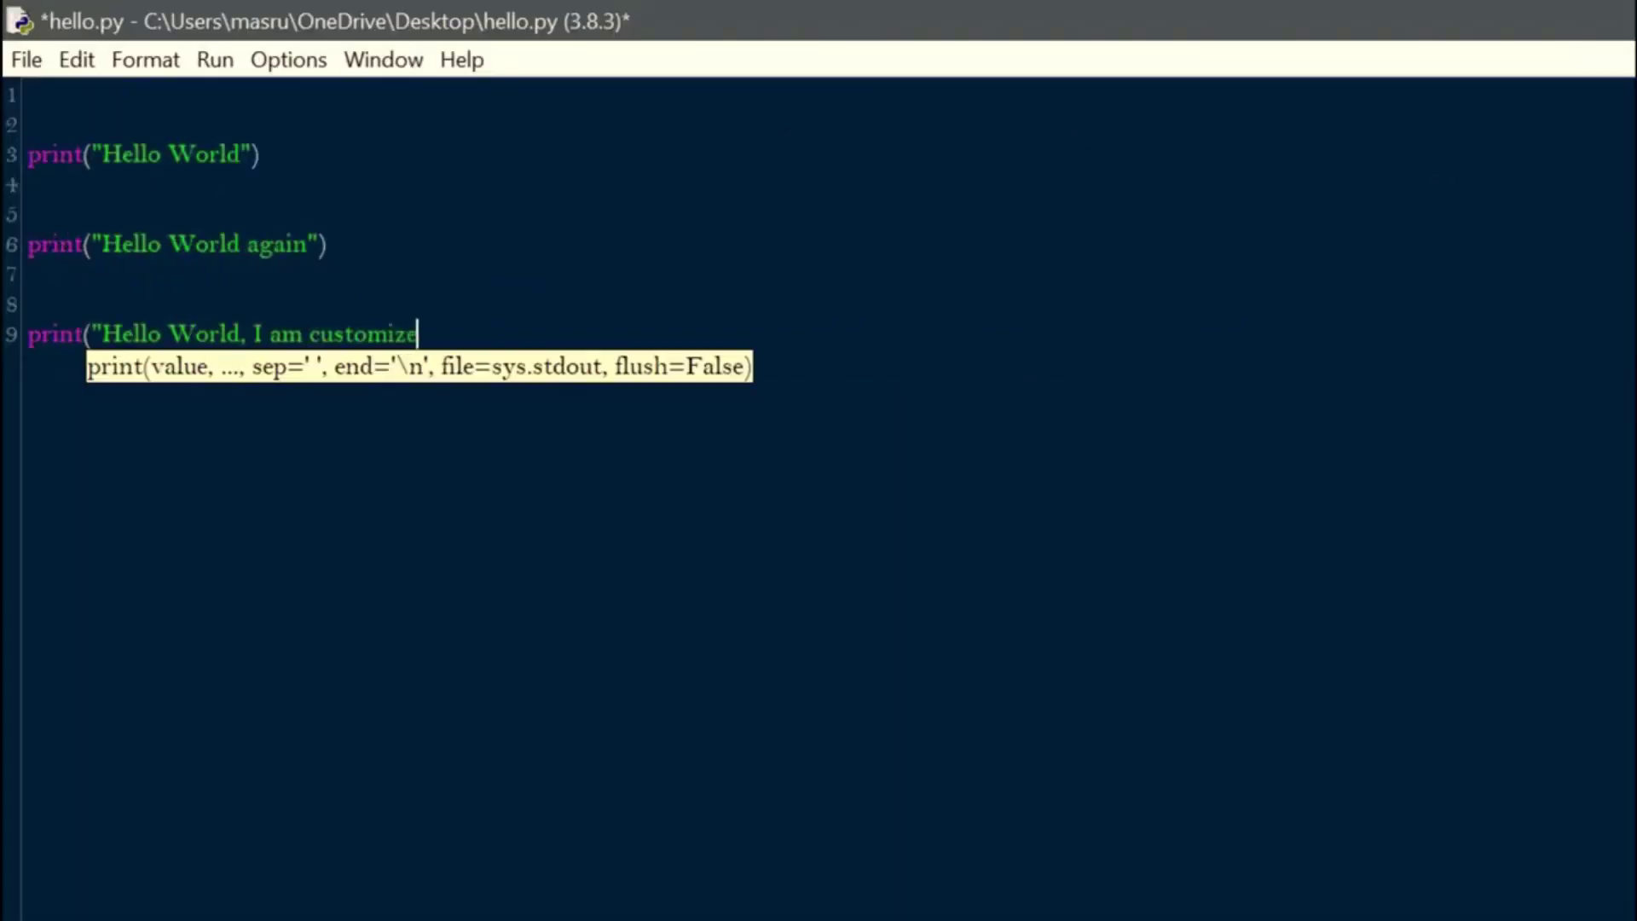
type("d now!\")")
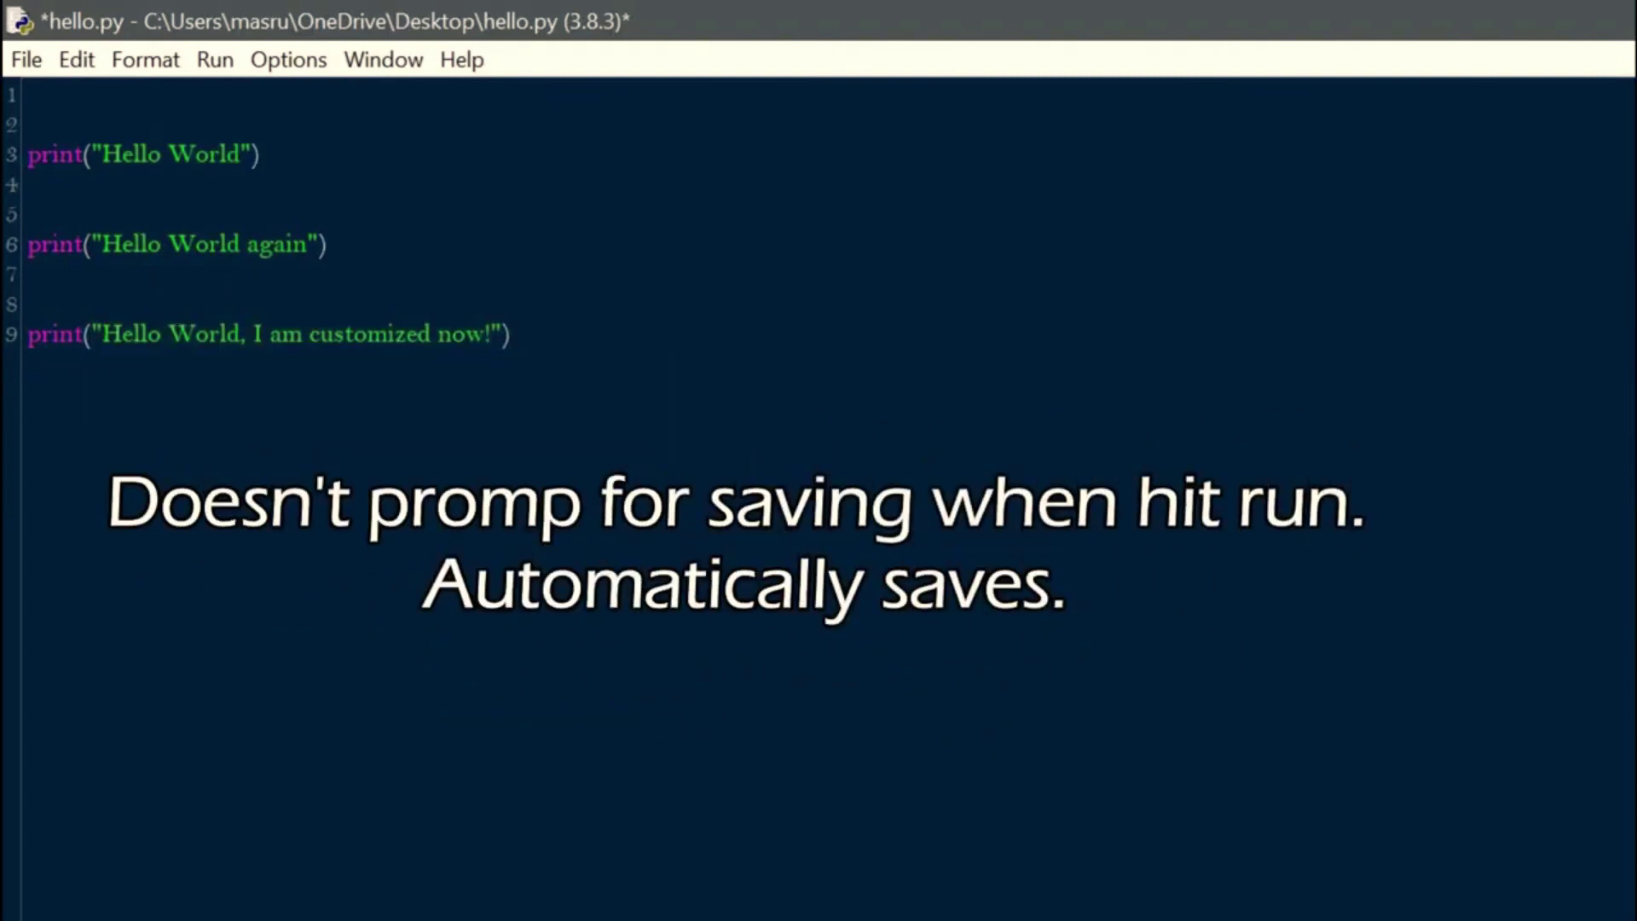
Run the edited hello.py without saving it first, and select the line printed by the new statement in the shell
key("F5")
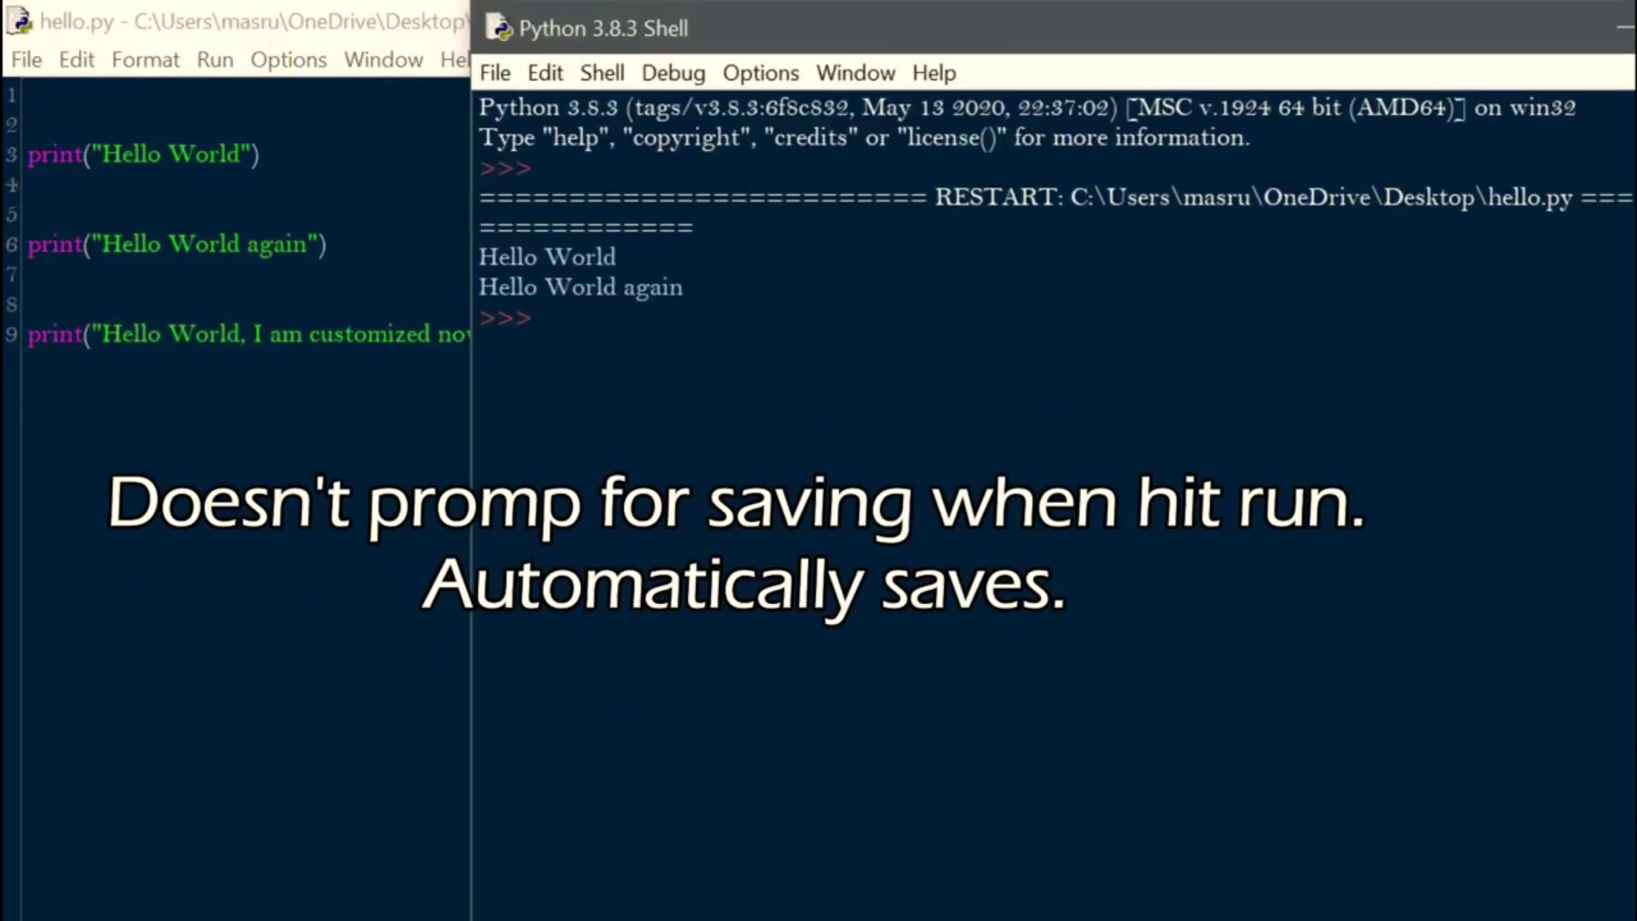
triple_click(767, 477)
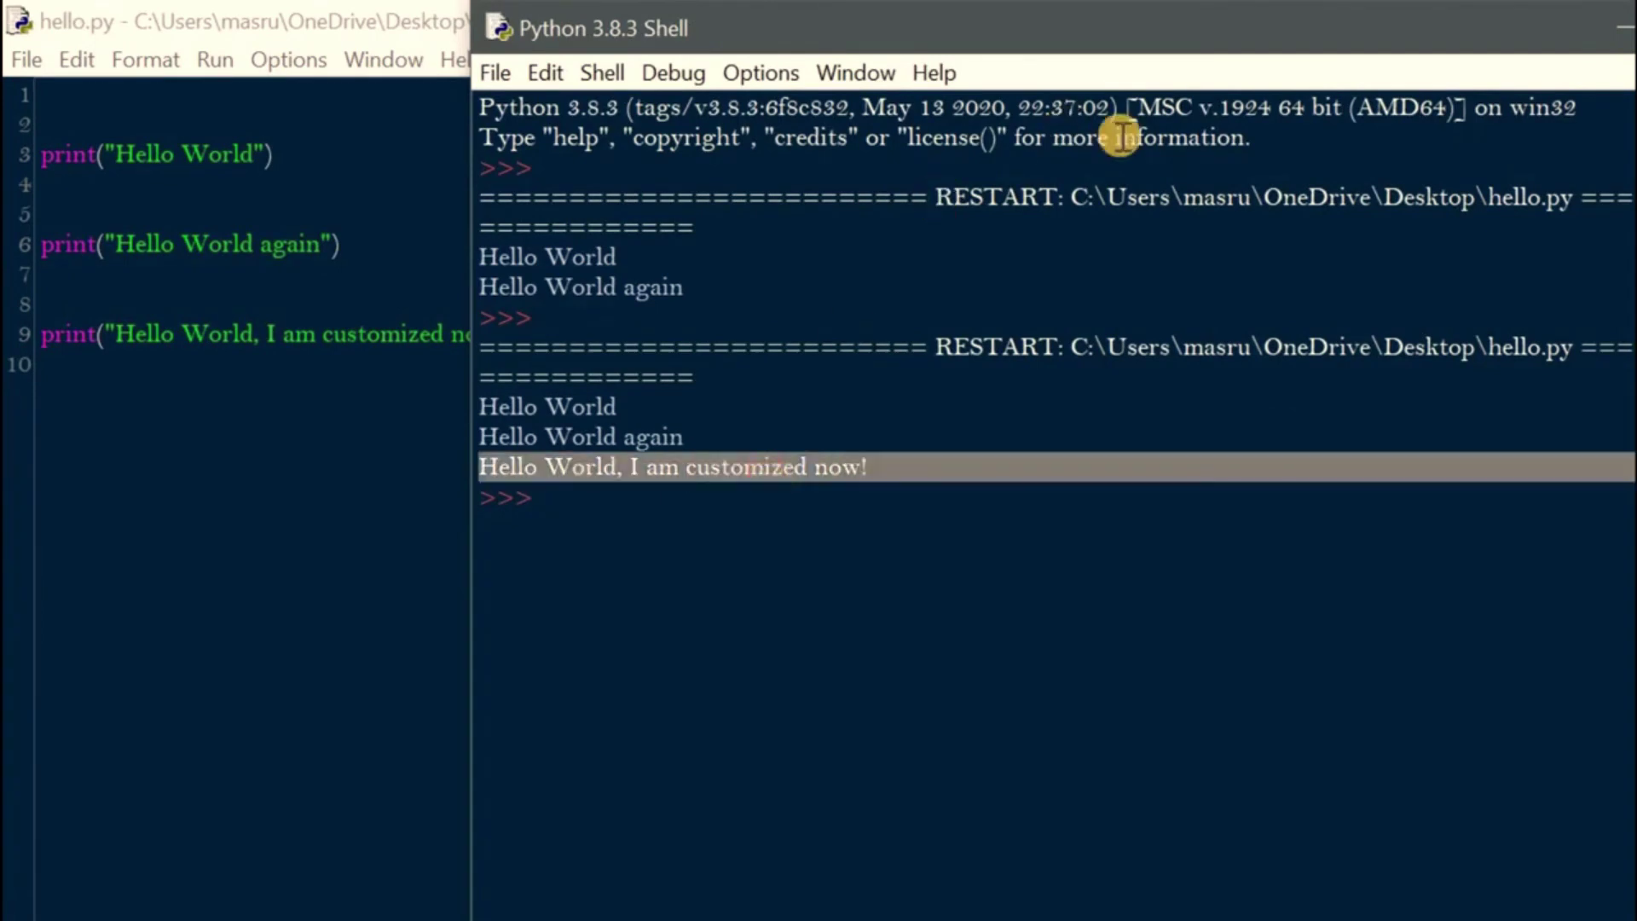